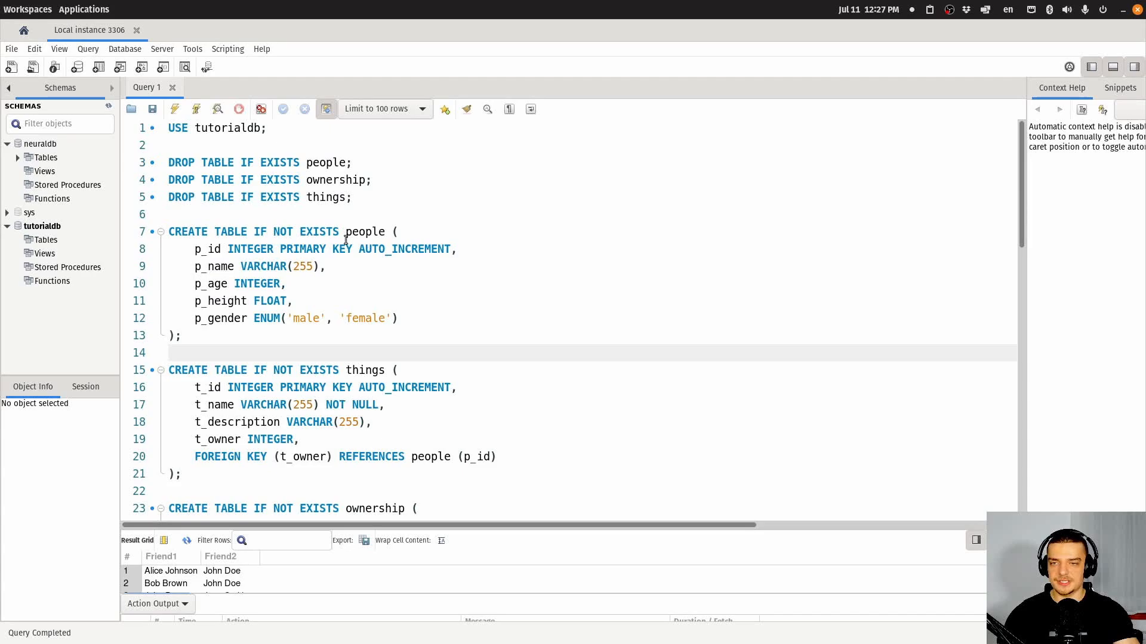
- Review the people, things, ownership and friendships table definitions above the inserts
click(367, 232)
click(367, 368)
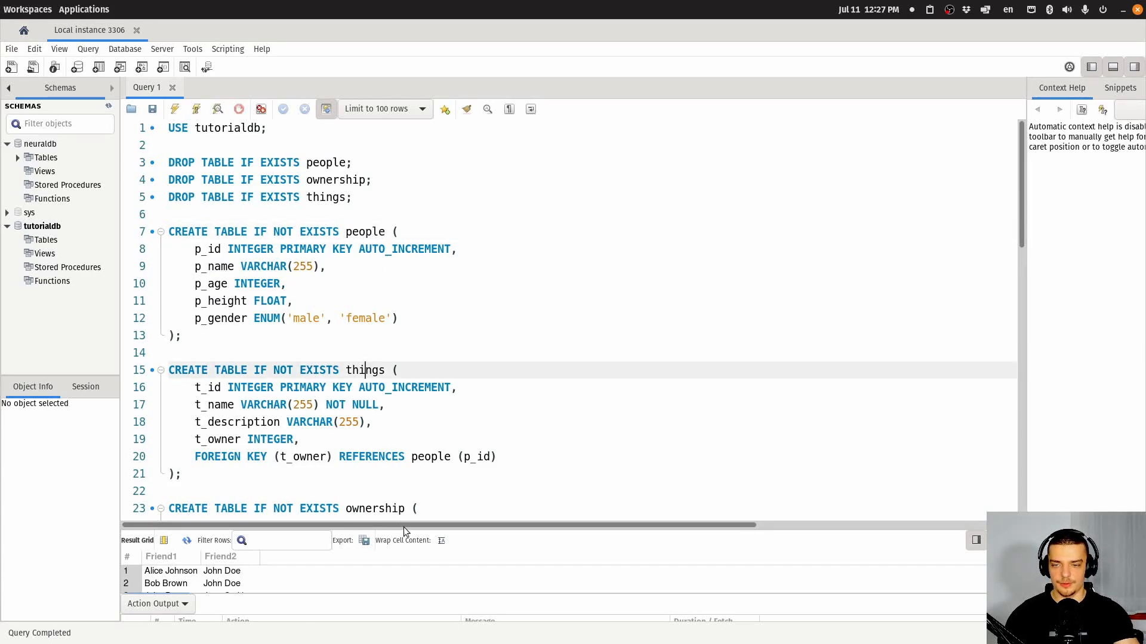
click(401, 511)
scroll(458, 445, down, 3)
scroll(376, 407, down, 3)
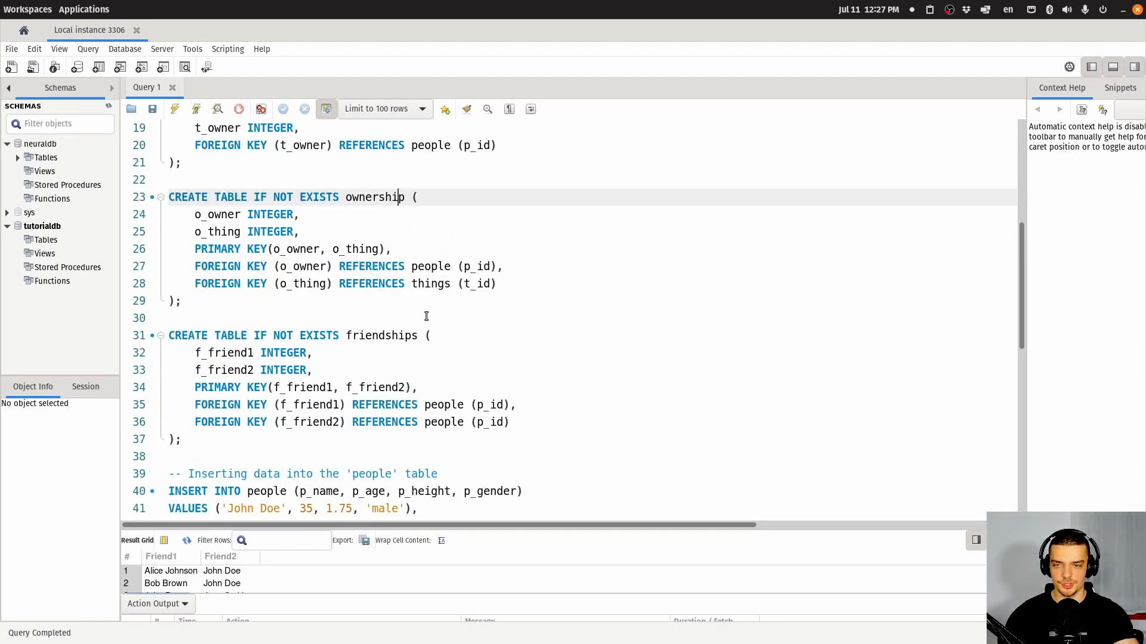
click(399, 335)
scroll(451, 394, down, 2)
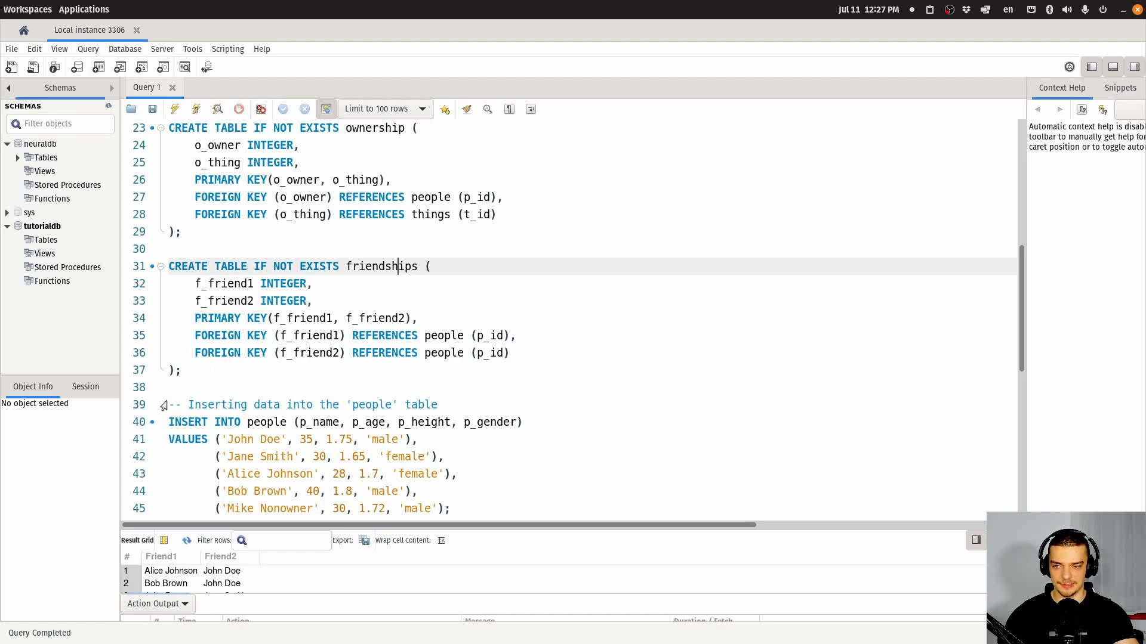
scroll(391, 337, down, 1)
scroll(390, 337, down, 6)
scroll(397, 337, down, 2)
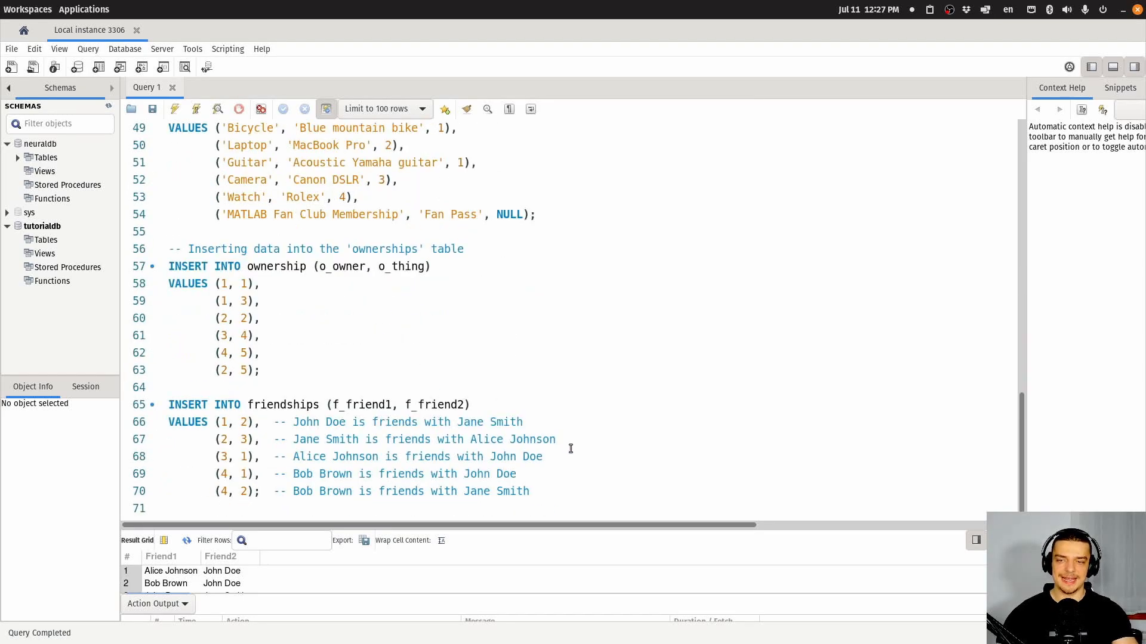
click(570, 498)
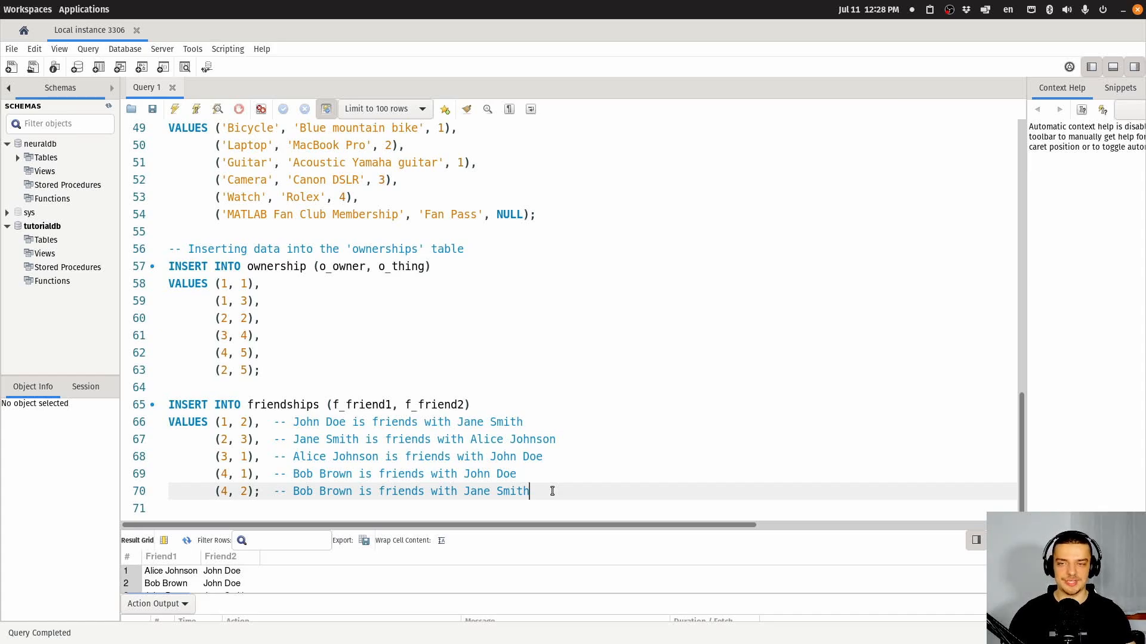
- Run SELECT p_name, t_name FROM people INNER JOIN things ON p_id = t_owner, listing five owner–item pairs
key(Down)
key(Return)
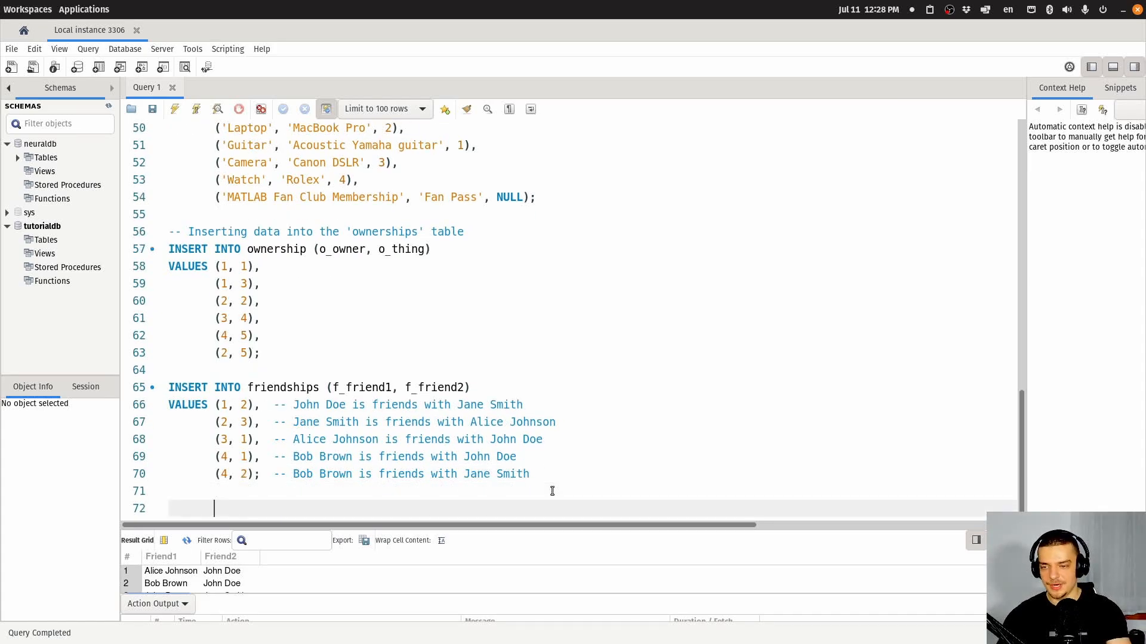
key(Return)
text(SELECT )
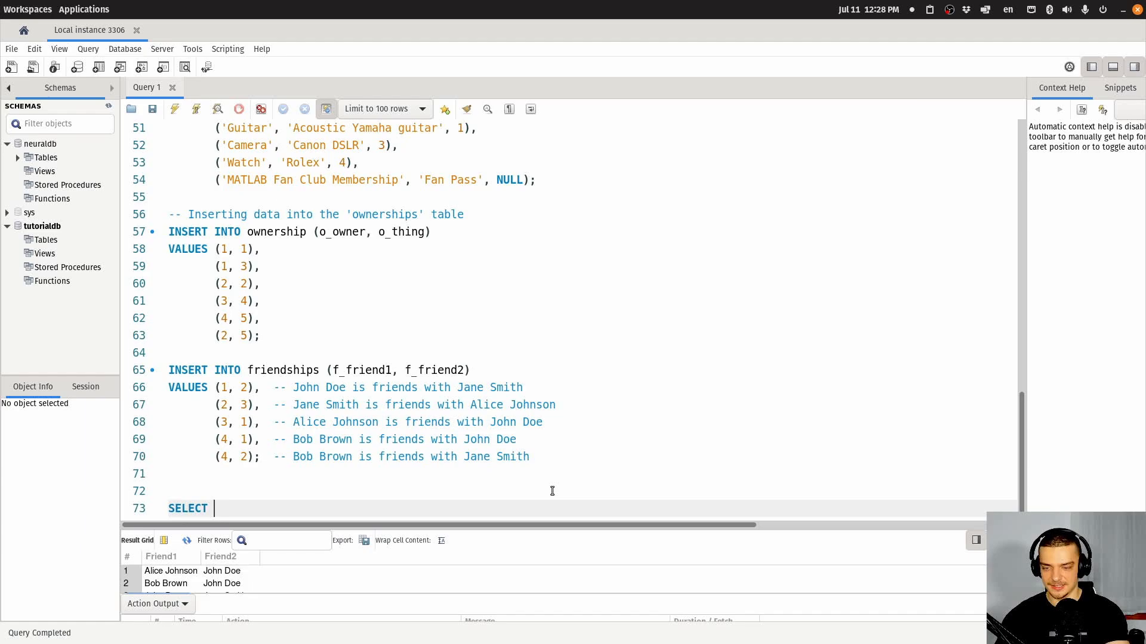
text(p_name, t)
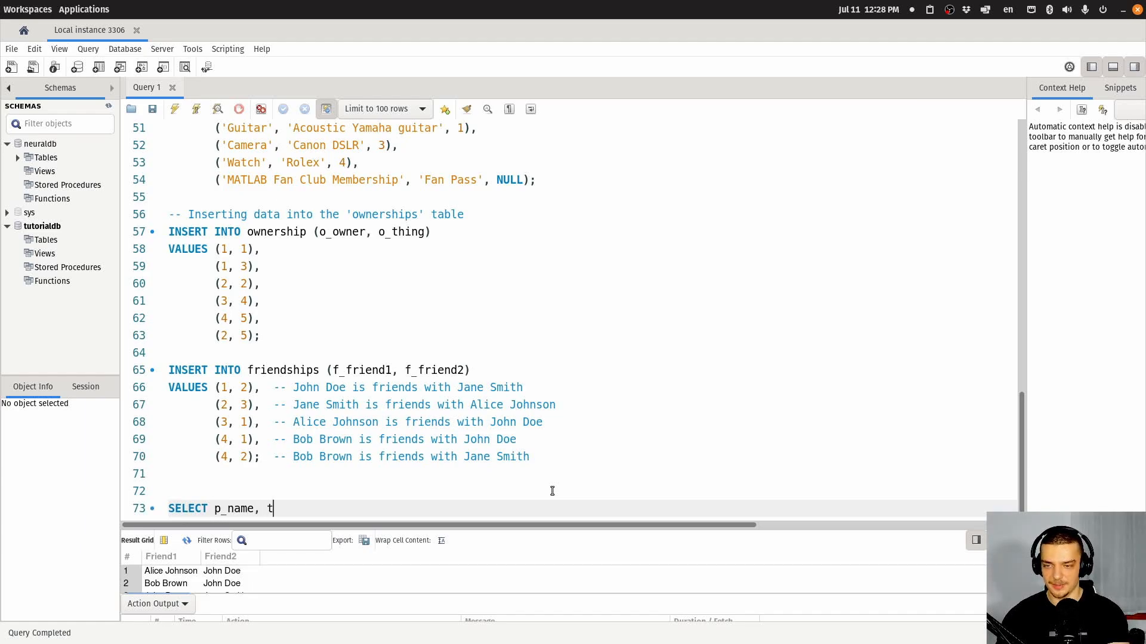
text(_name FROM )
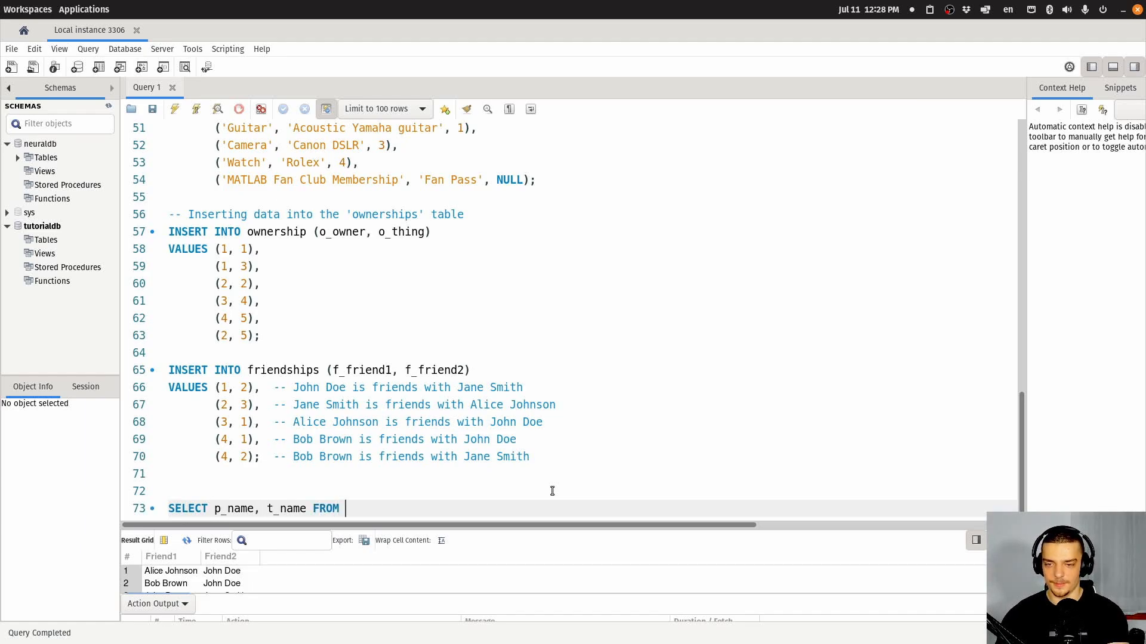
text(peopl)
text(e IN)
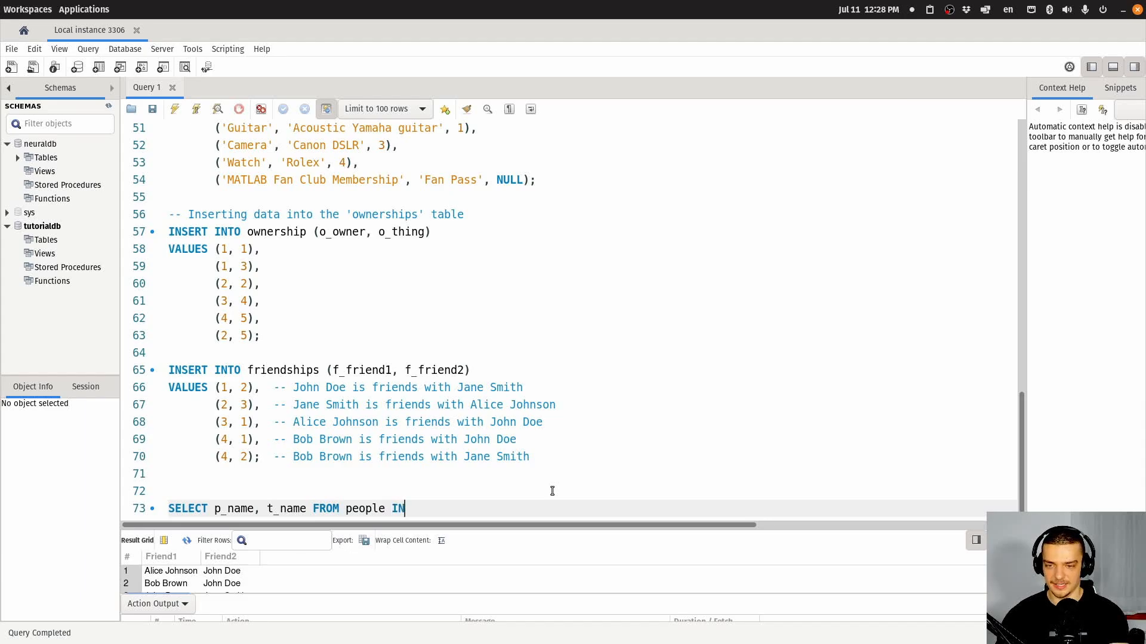
text(NER JOIN thi)
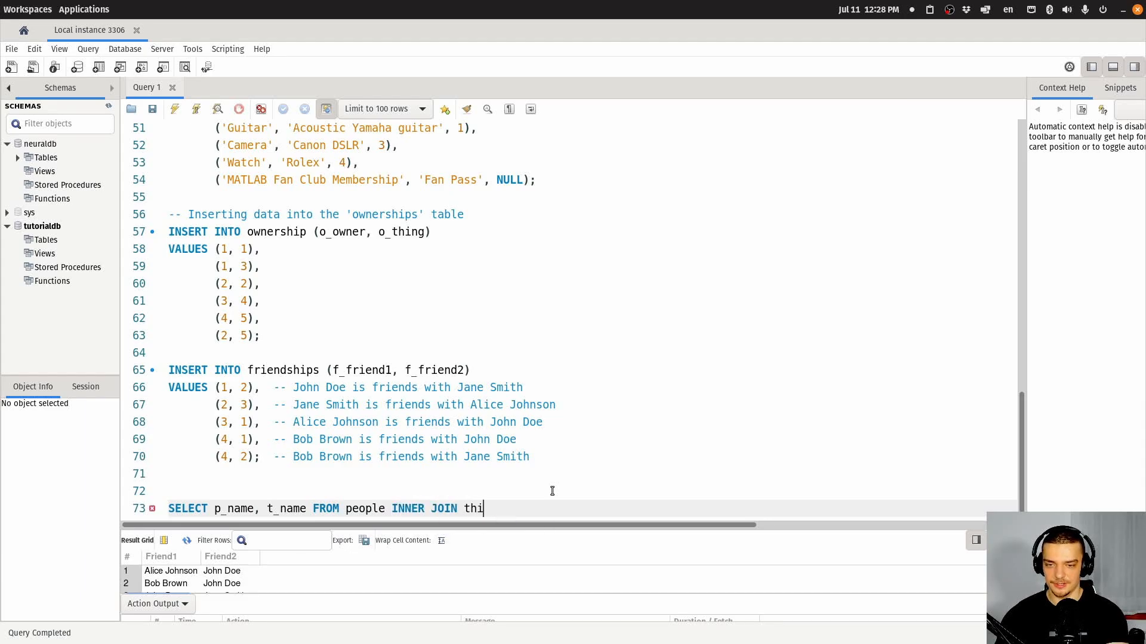
text(ngs on)
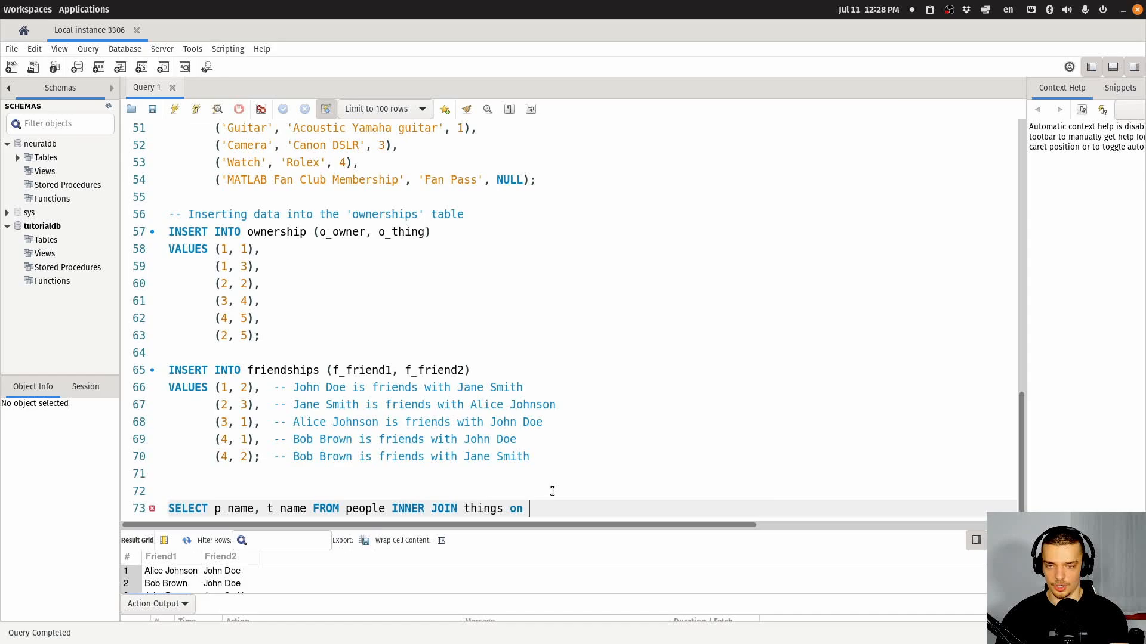
text( p)
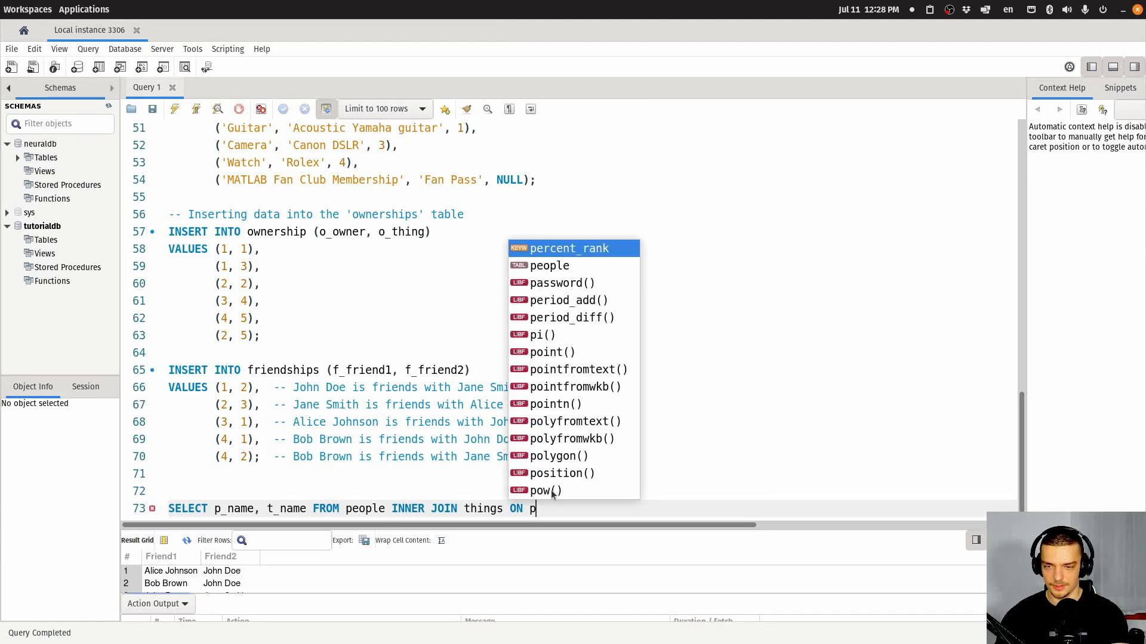
text(eopl)
key(BackSpace)
key(BackSpace)
key(BackSpace)
key(BackSpace)
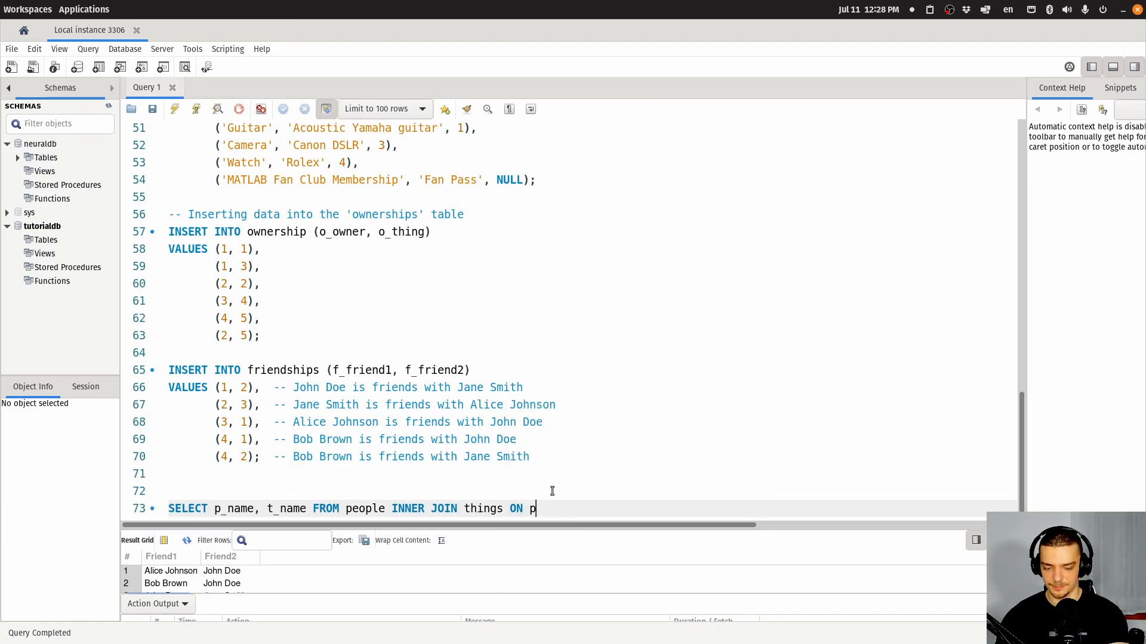
text(_id = t)
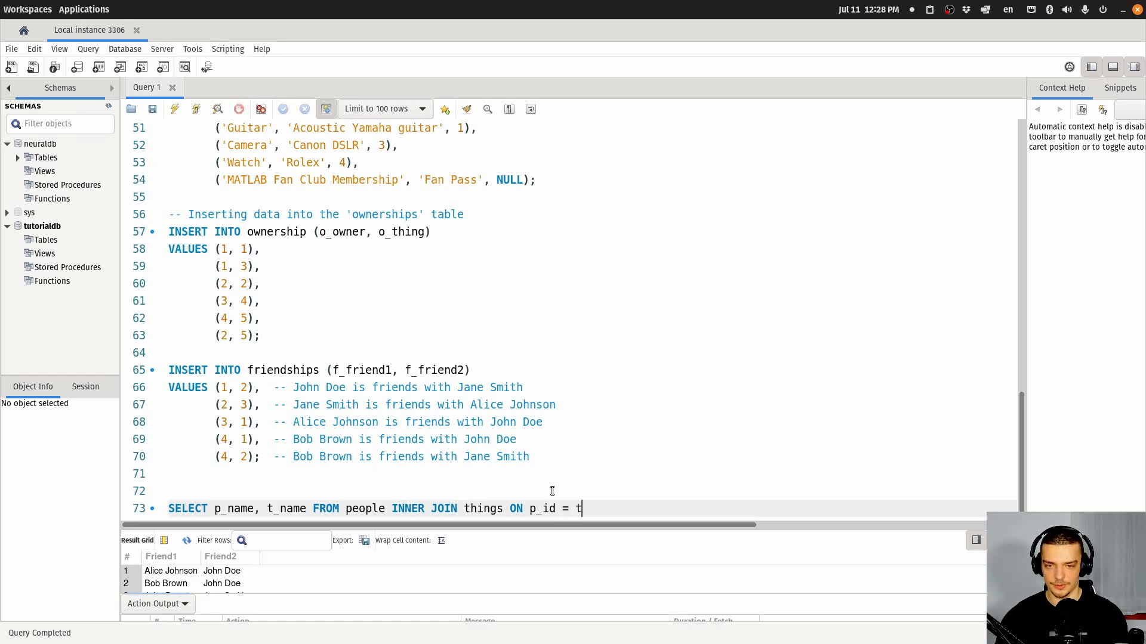
text(_owne)
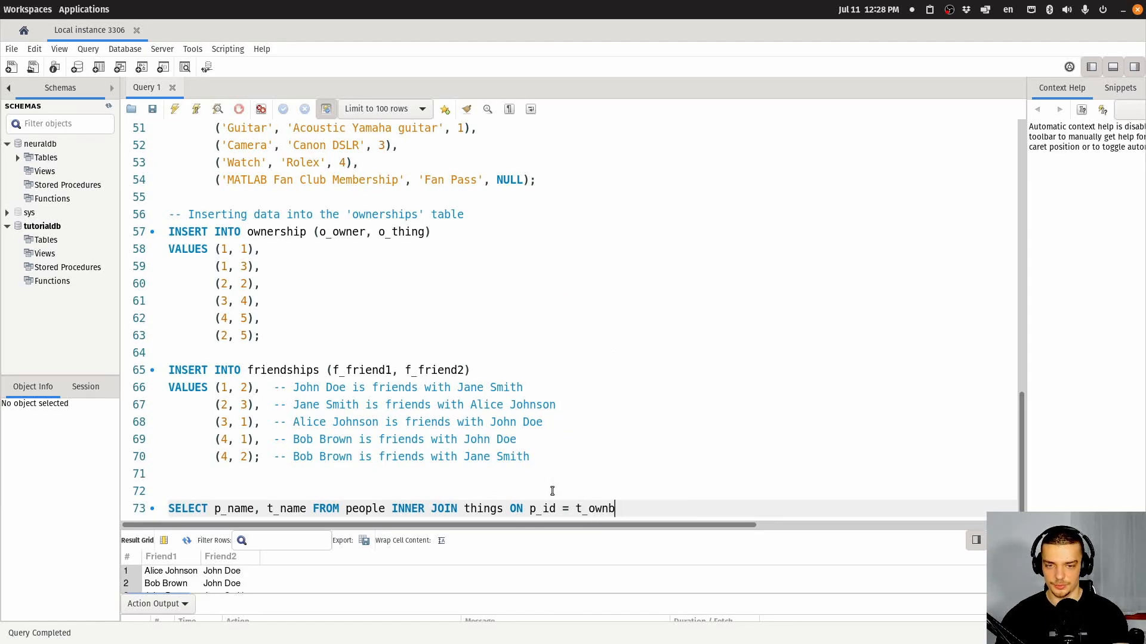
text(r;)
key(ctrl+Return)
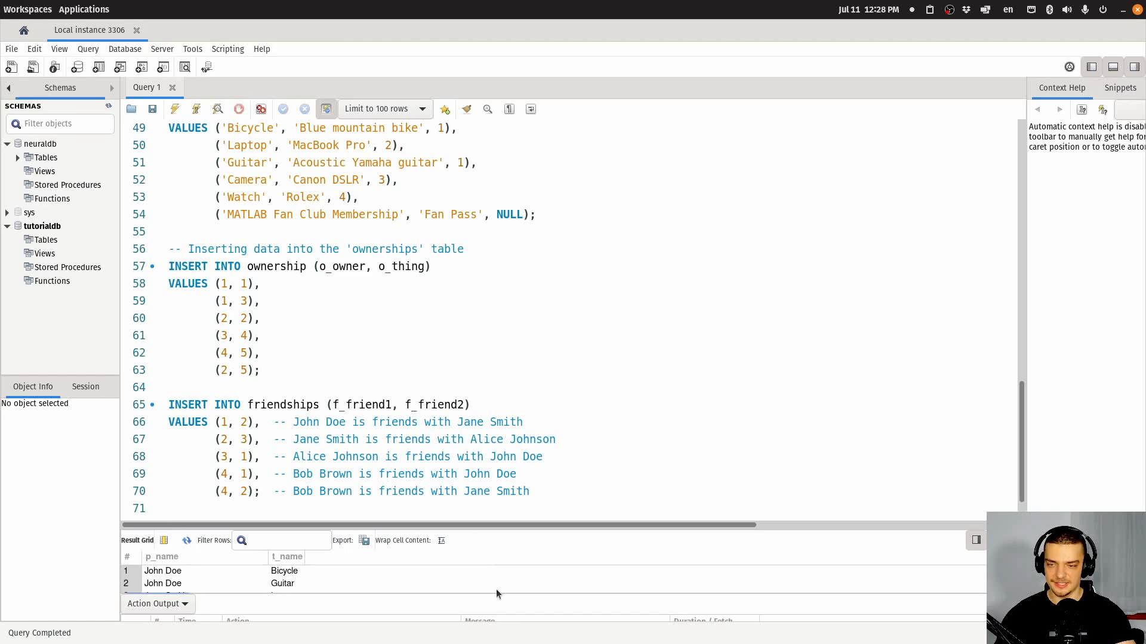
drag(475, 532, 475, 461)
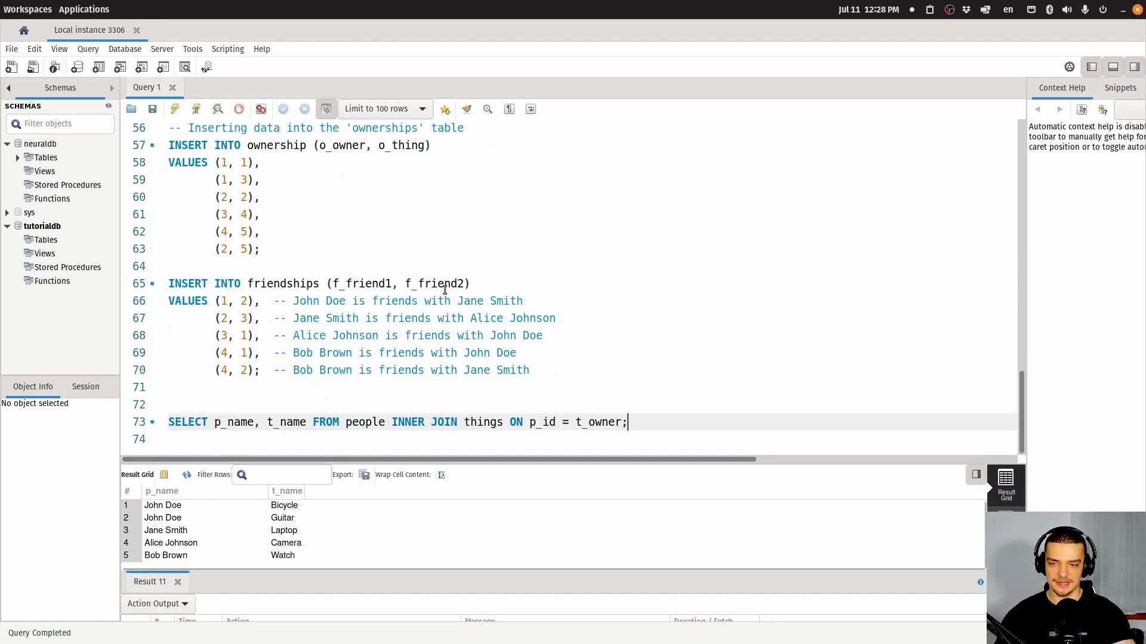
drag(397, 460, 397, 409)
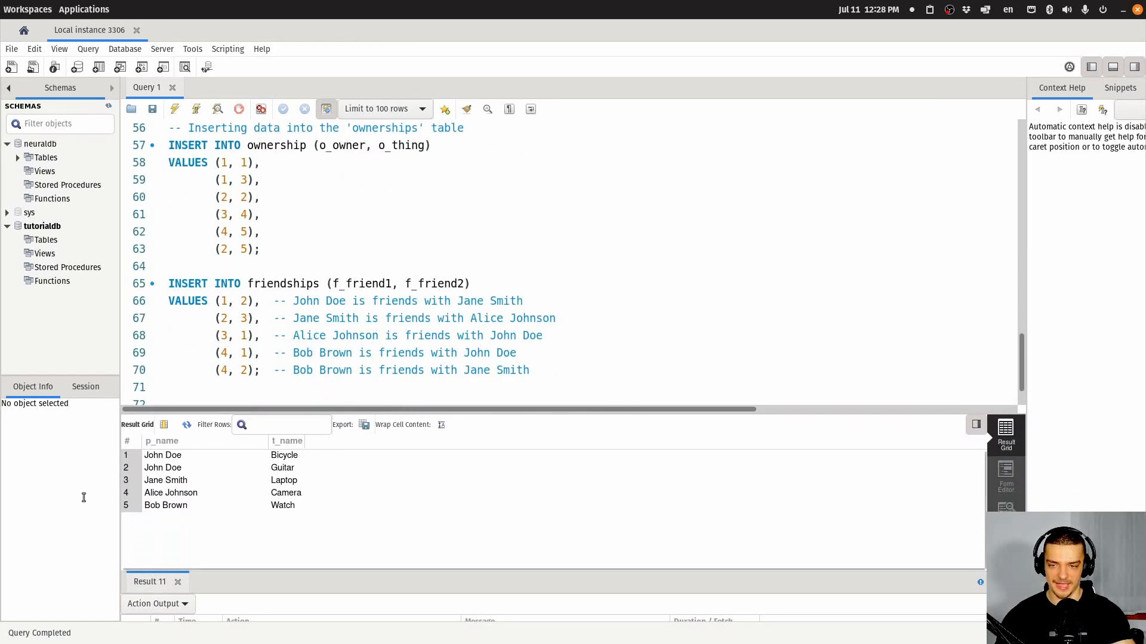
scroll(440, 350, down, 1)
- Run the query as LEFT JOIN, then RIGHT JOIN showing the ownerless MATLAB row, and set it back to LEFT
double_click(400, 370)
text(LE)
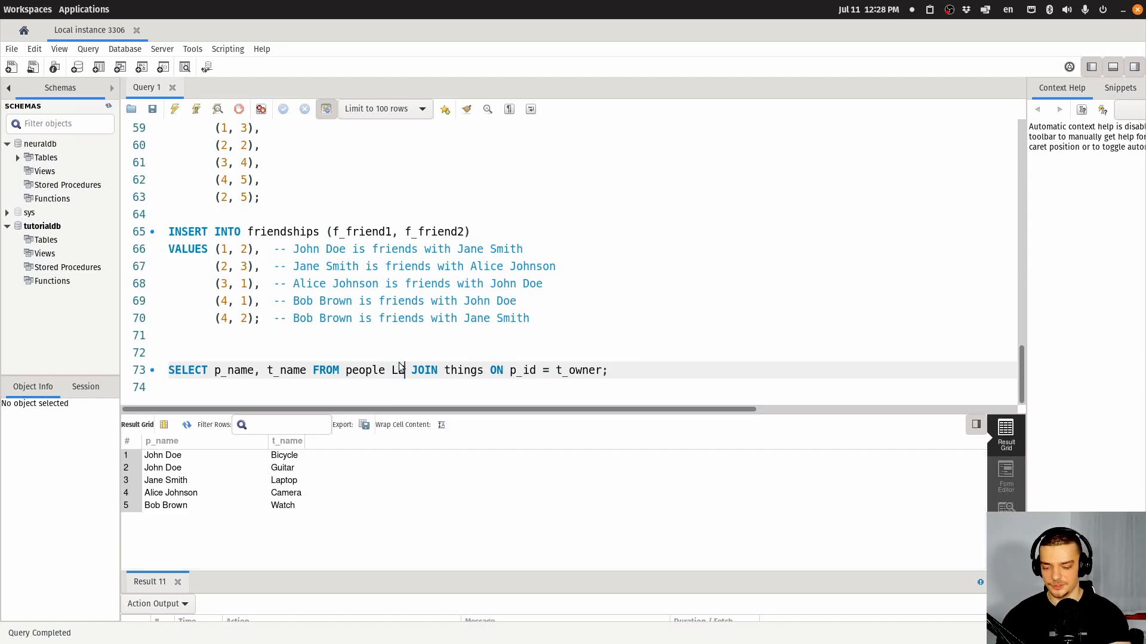
text(FT)
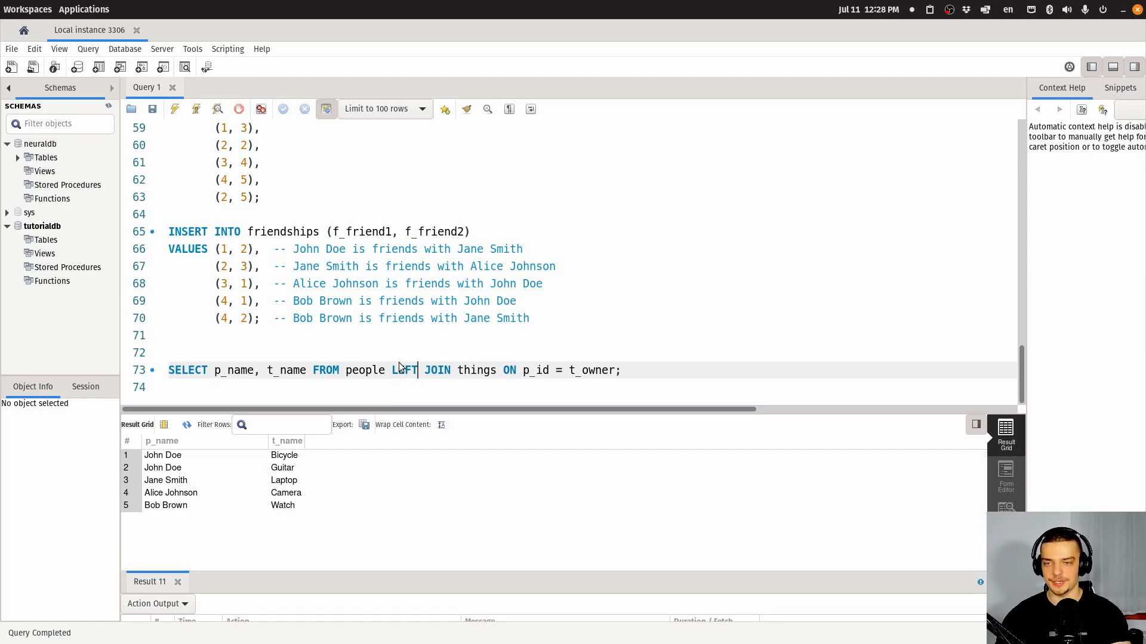
scroll(400, 368, up, 8)
key(ctrl+Return)
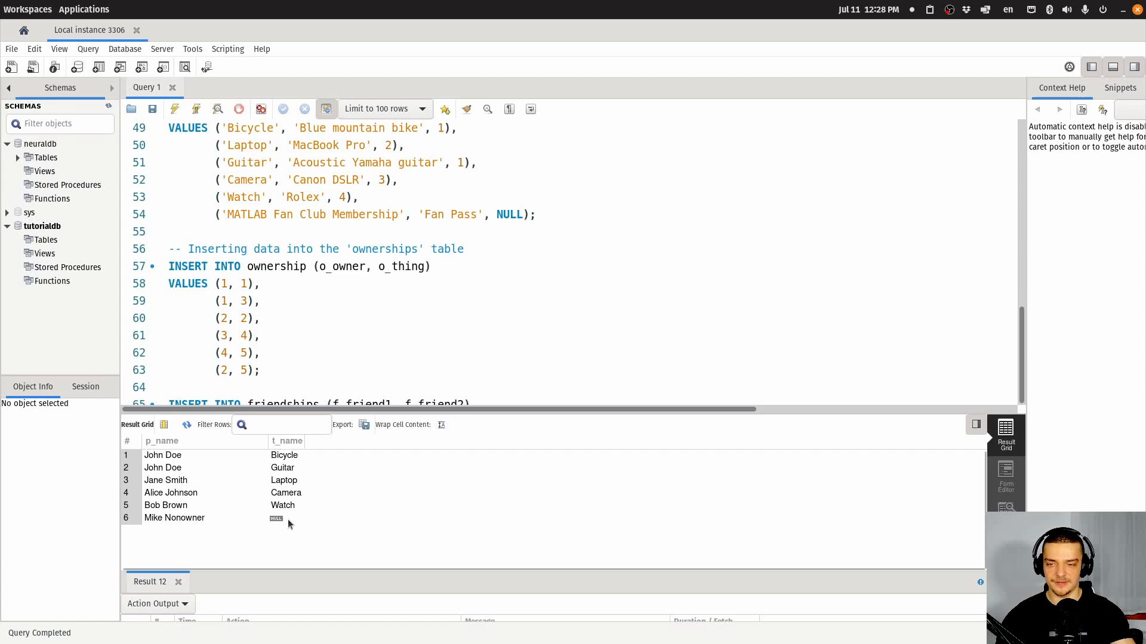
scroll(464, 319, down, 3)
double_click(391, 370)
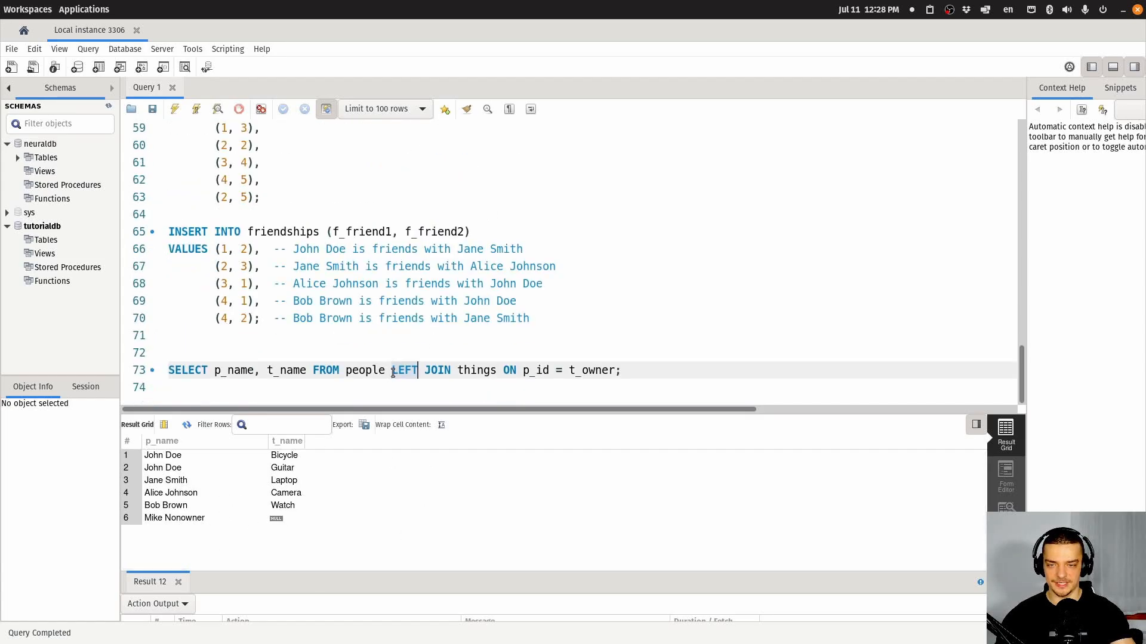
text(RIGHT)
key(ctrl+Return)
scroll(480, 308, up, 3)
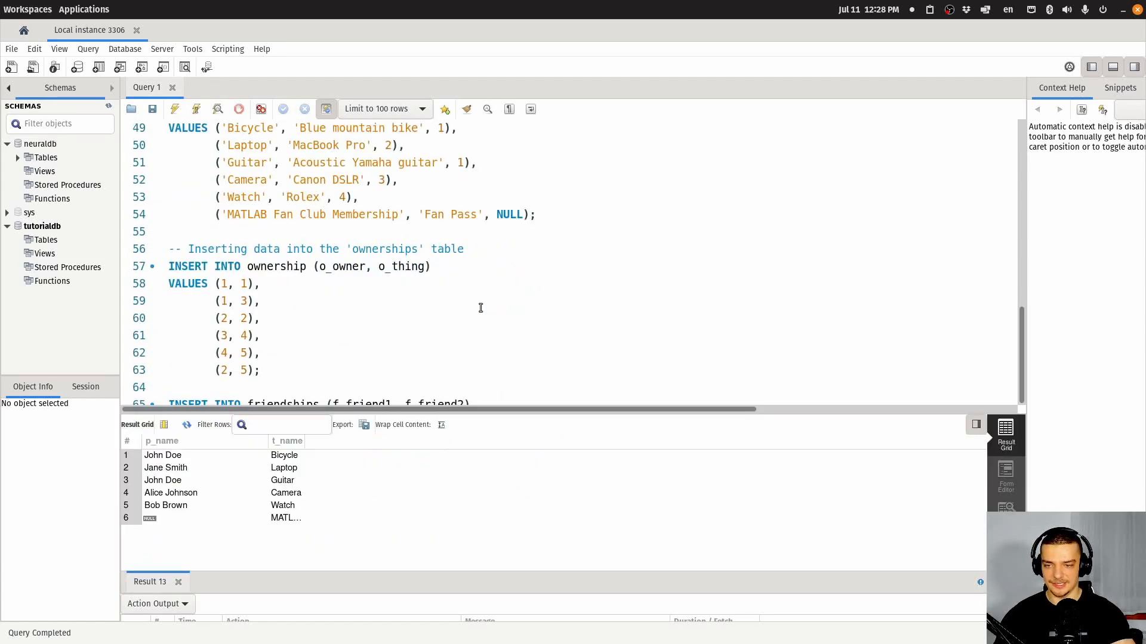
click(305, 520)
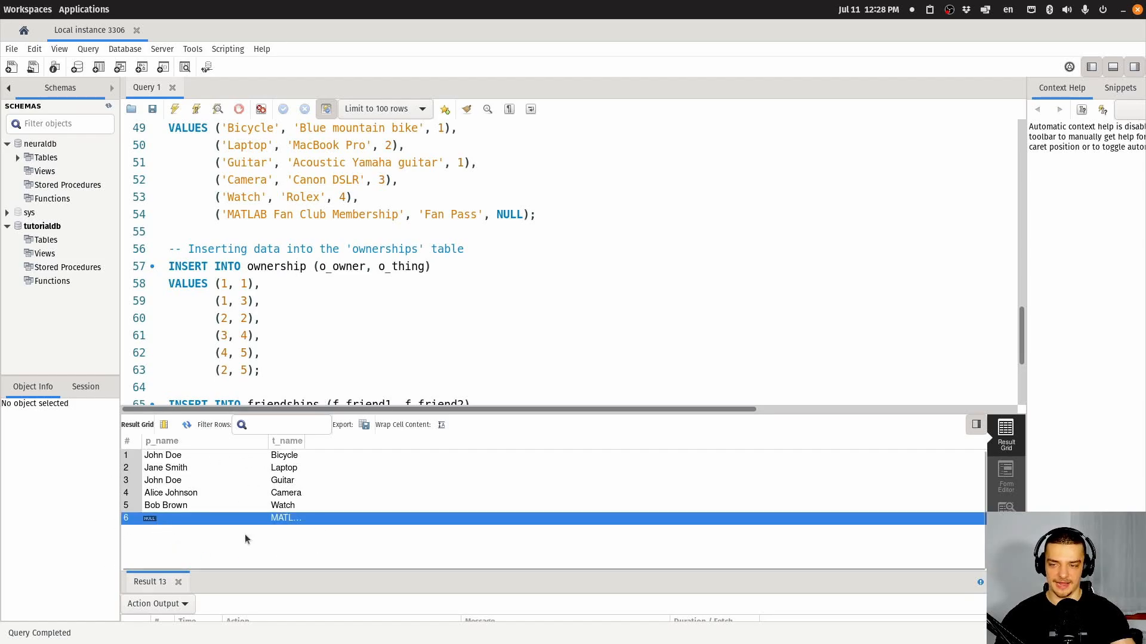
scroll(482, 213, down, 3)
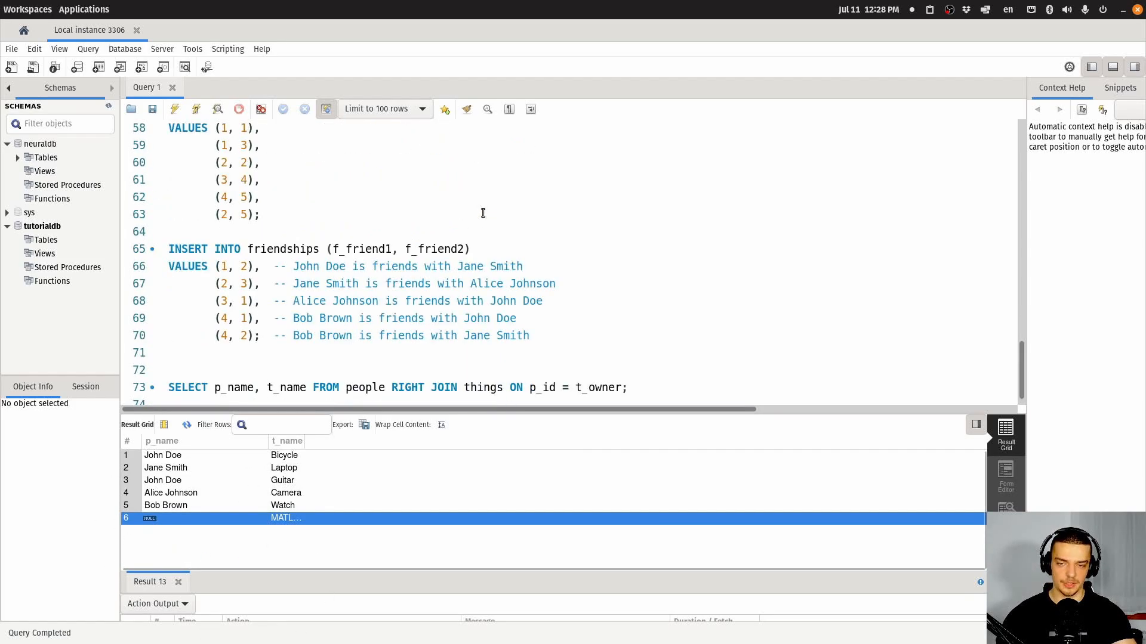
scroll(439, 238, down, 1)
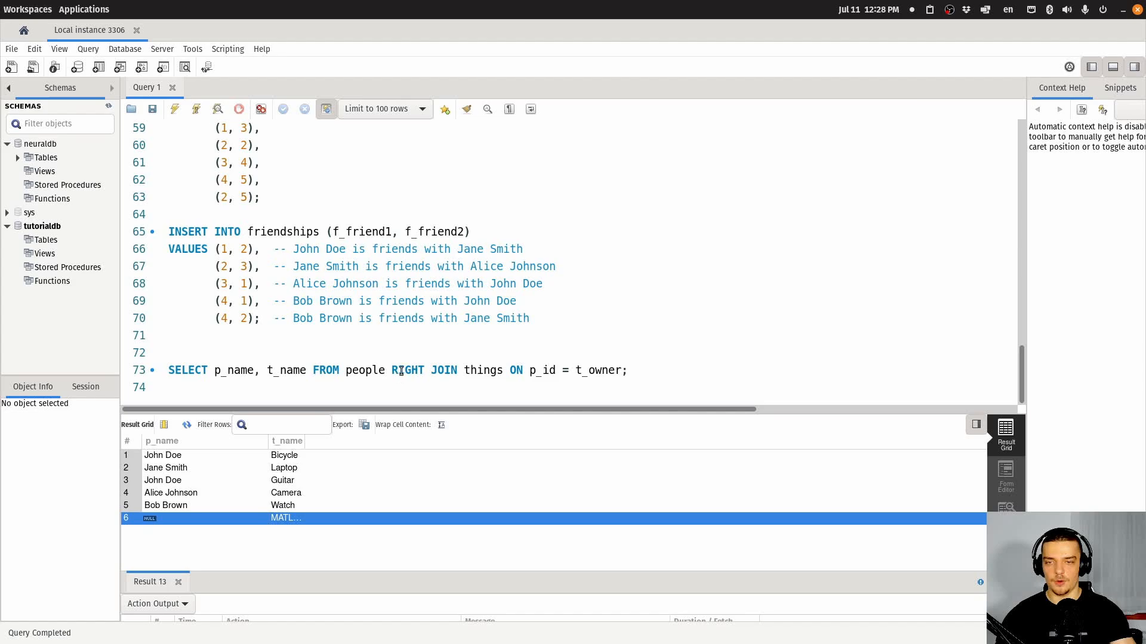
double_click(401, 370)
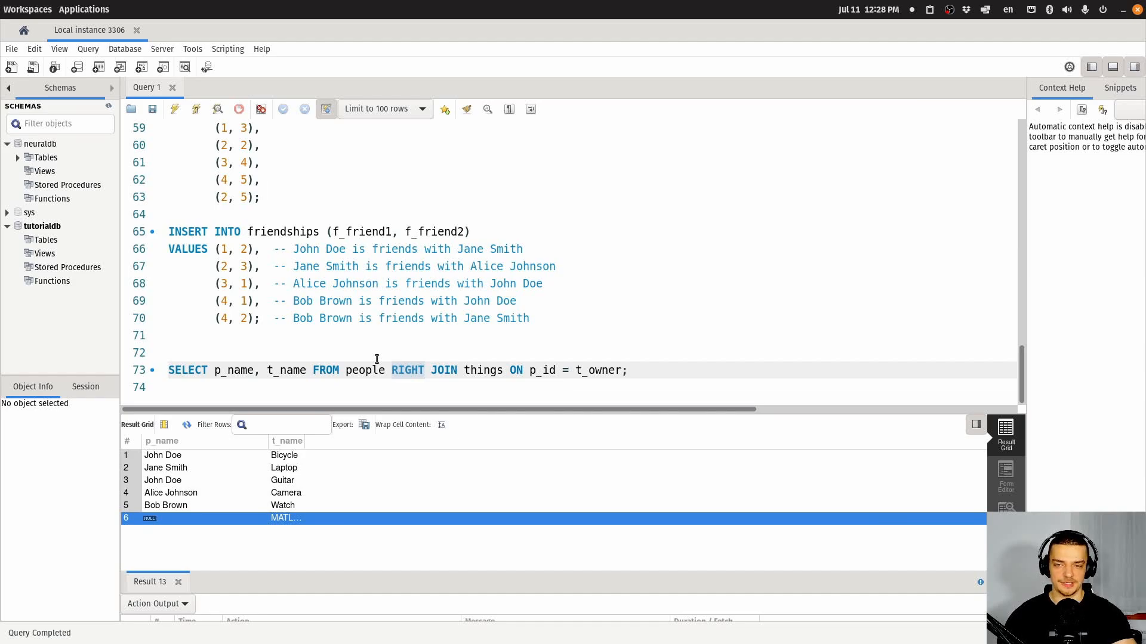
text(LEFT)
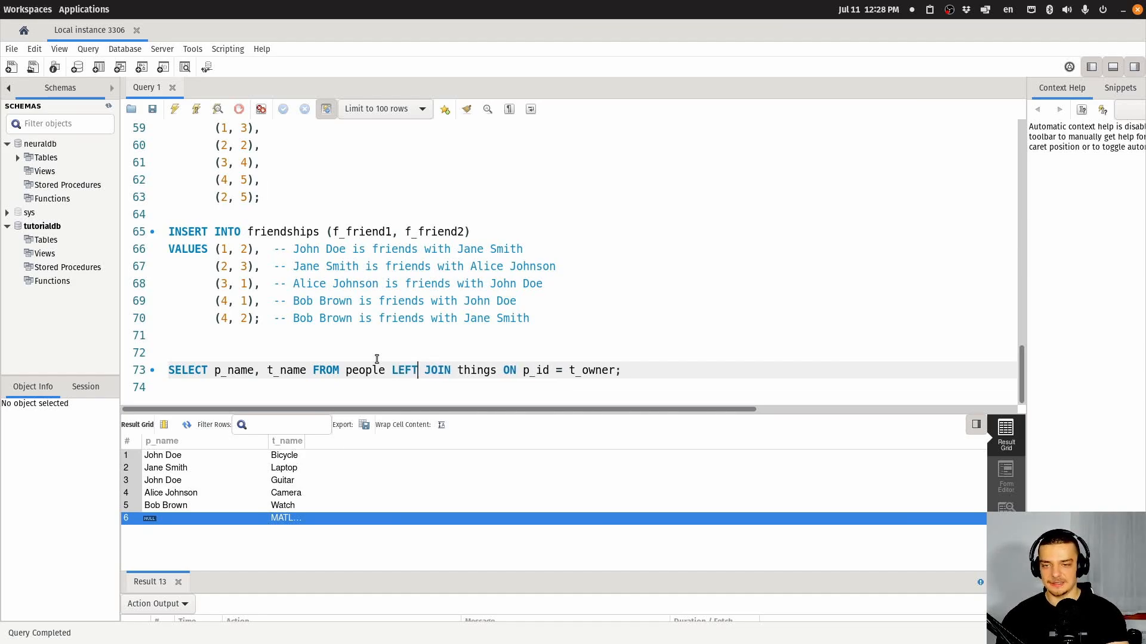
- Drop the trailing semicolon and add a UNION line below the LEFT JOIN query
key(End)
key(BackSpace)
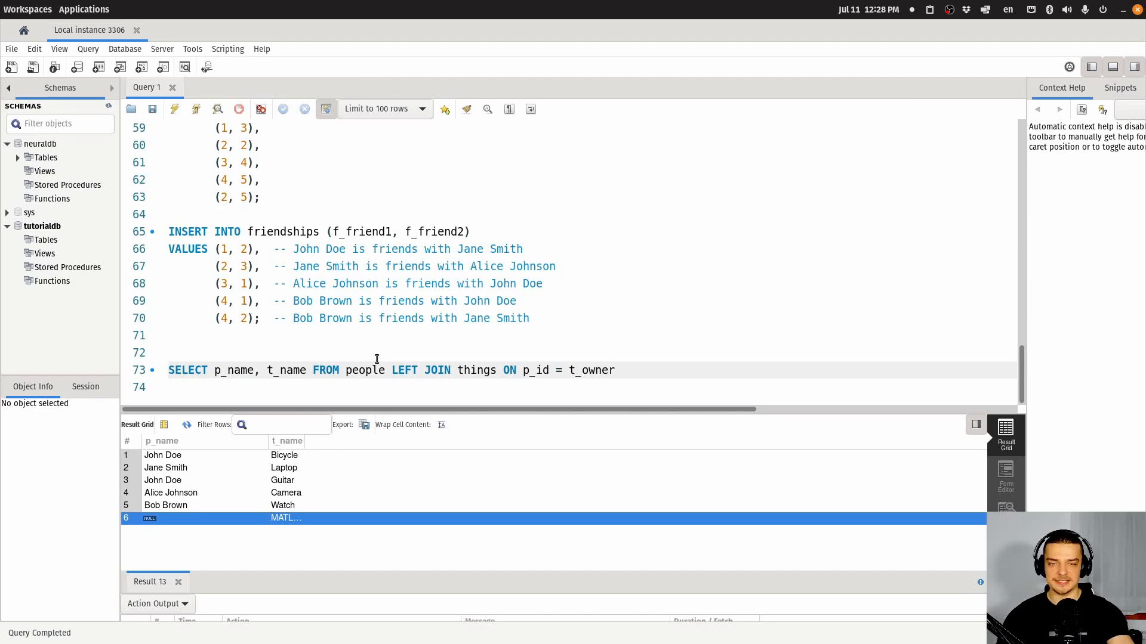
key(Return)
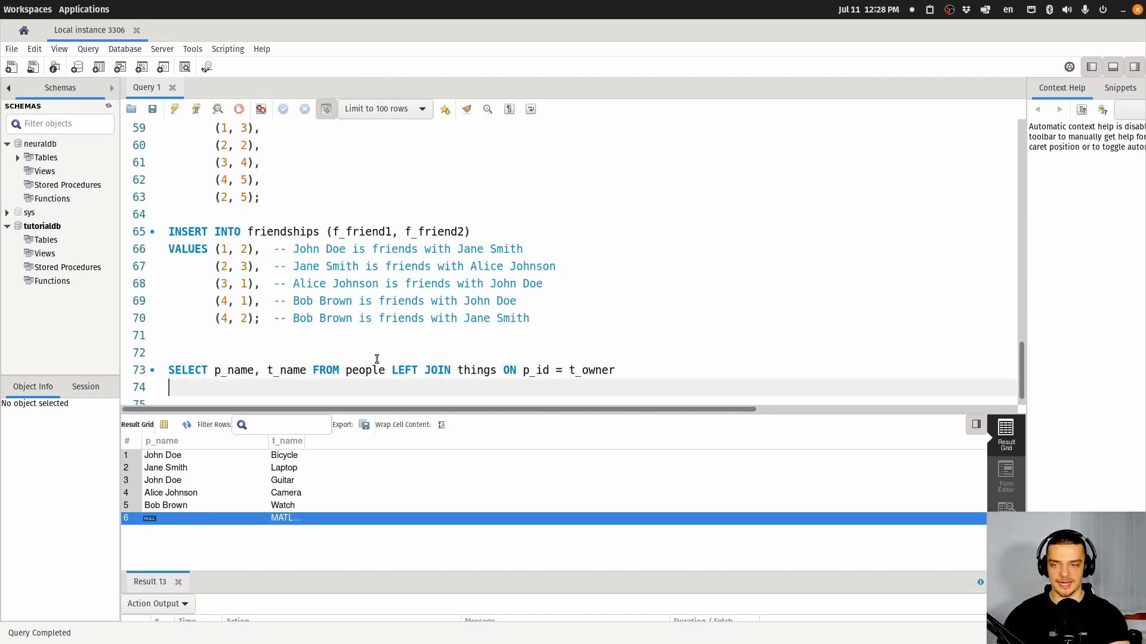
text(UNION)
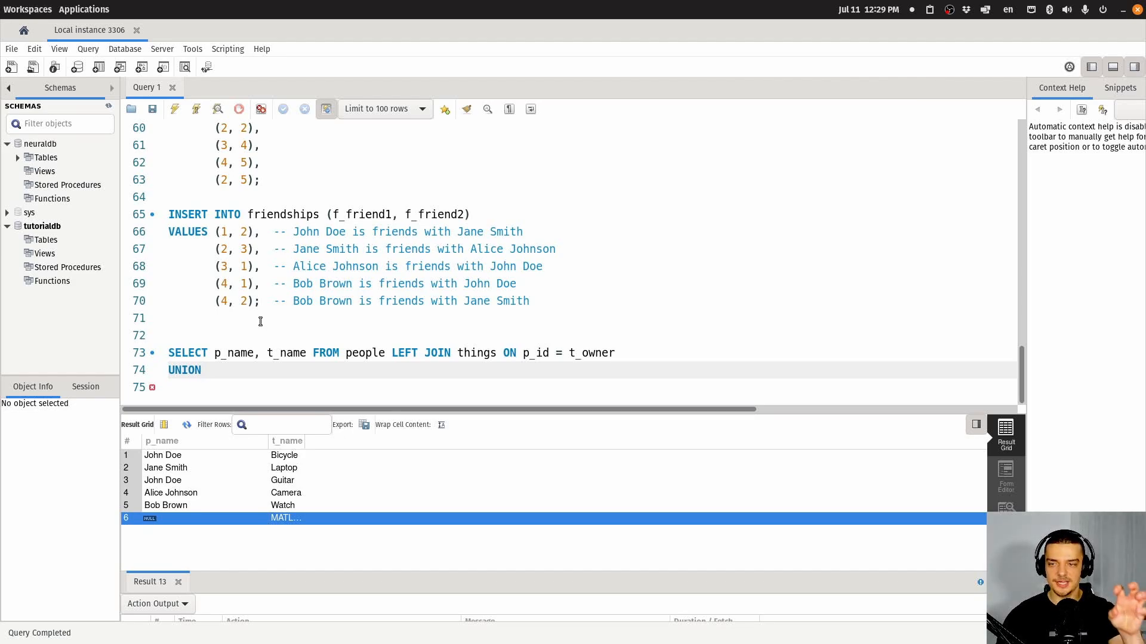
- Duplicate the SELECT line below UNION and change its LEFT JOIN to RIGHT JOIN
key(Up)
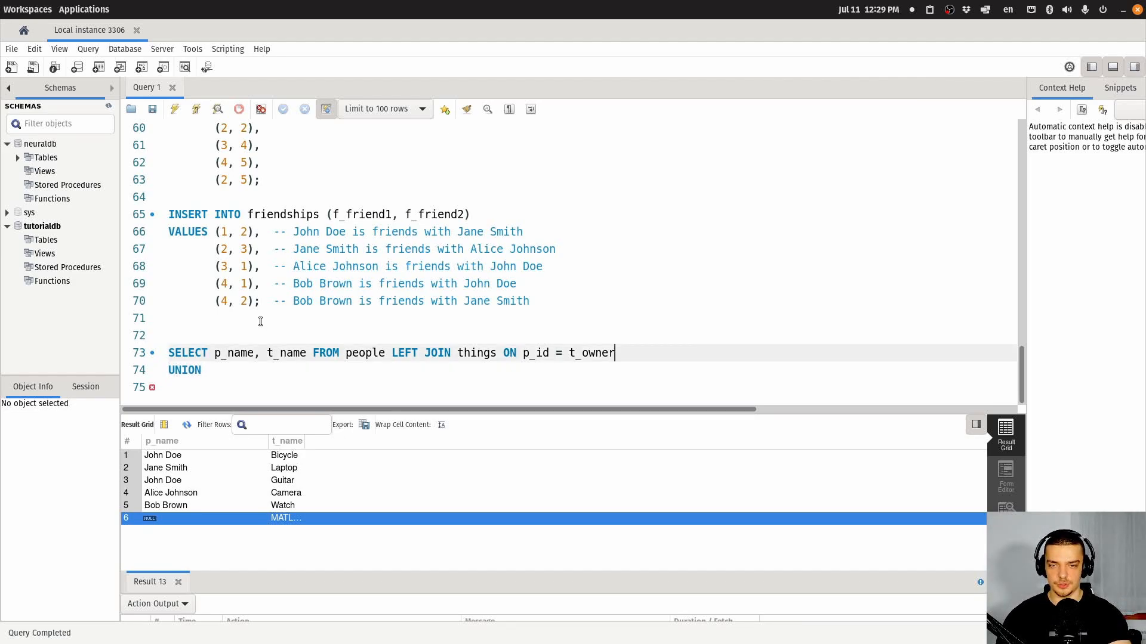
key(shift+Home)
key(ctrl+c)
key(Down)
key(Down)
key(ctrl+v)
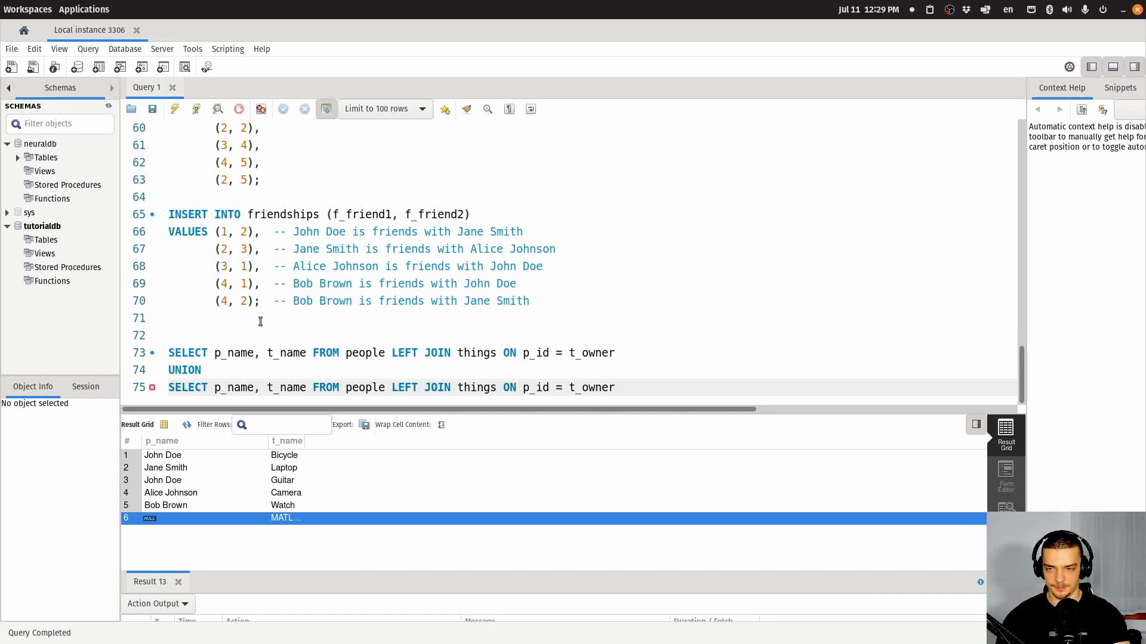
double_click(405, 386)
text(RIGHT)
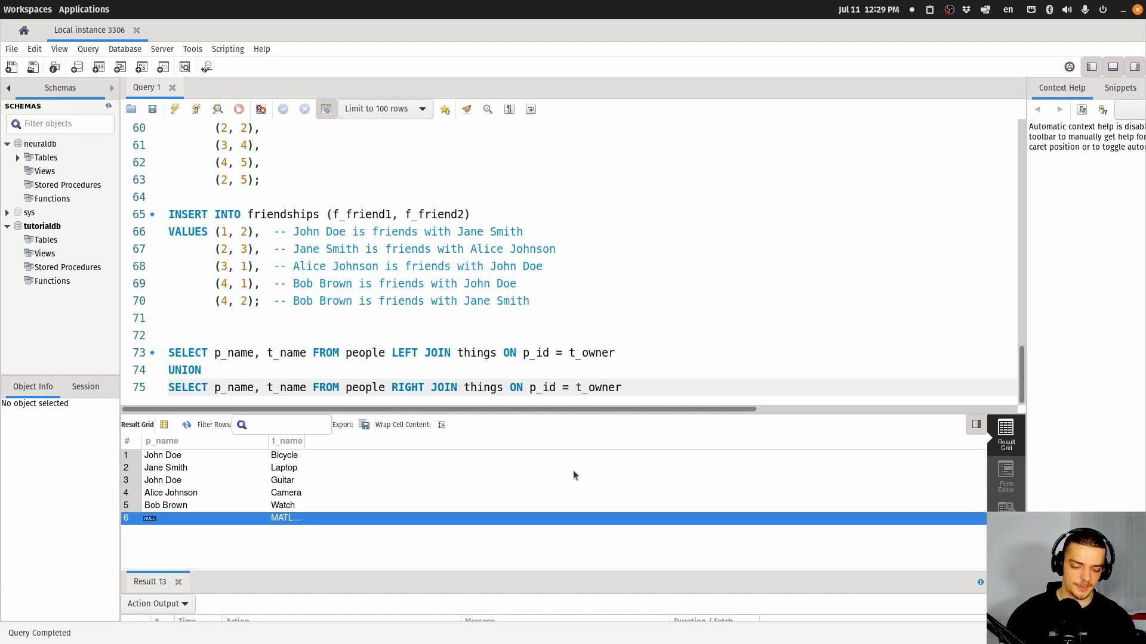
text(;)
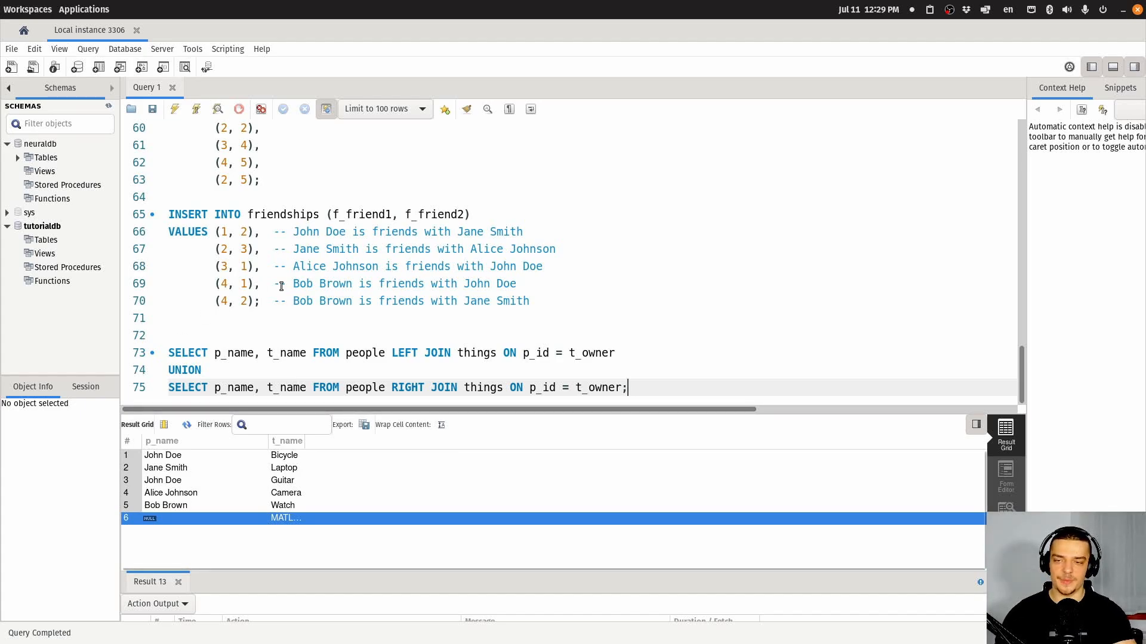
- Run the UNION query and step through its seven rows down to Mike Nonowner and MATLAB Fan Club Membership
key(ctrl+Return)
scroll(280, 286, up, 2)
scroll(236, 379, down, 2)
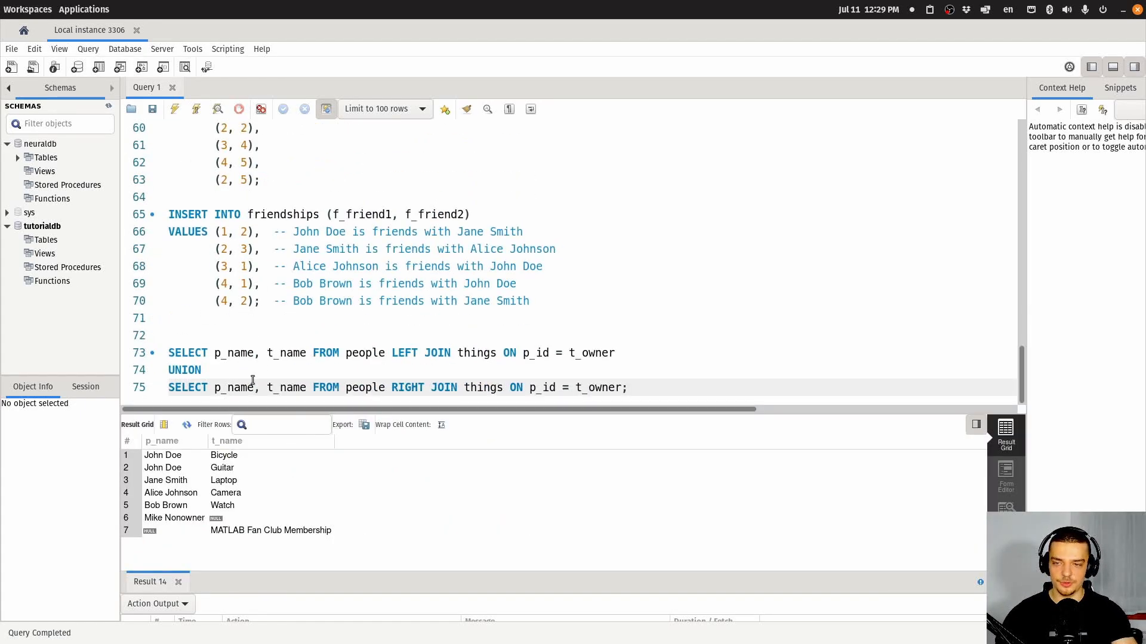
click(176, 458)
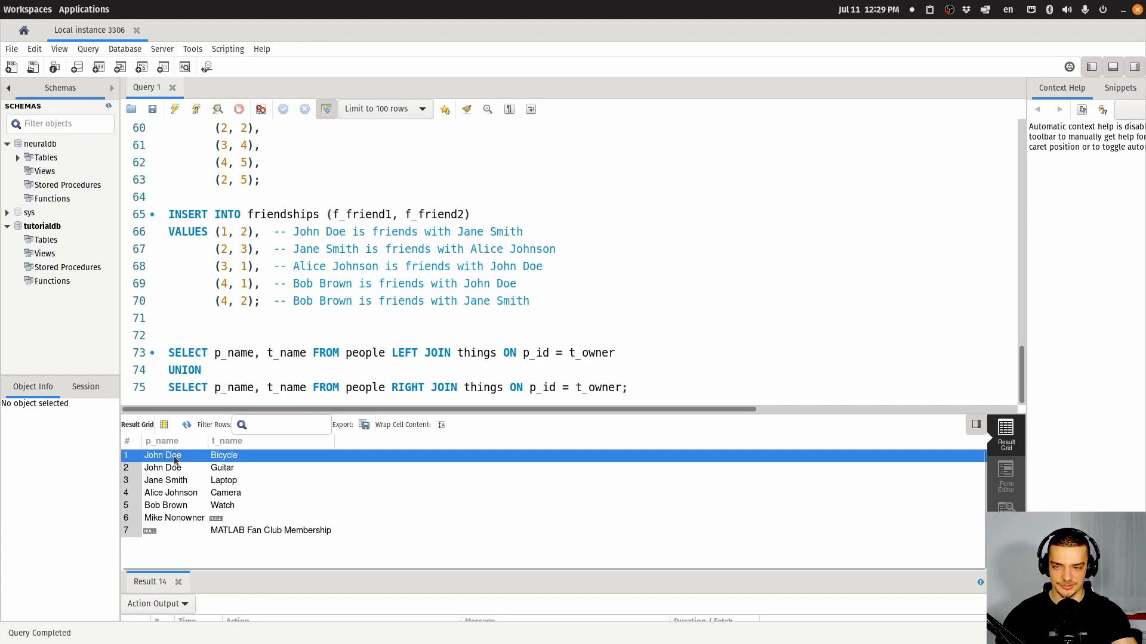
drag(176, 459, 167, 520)
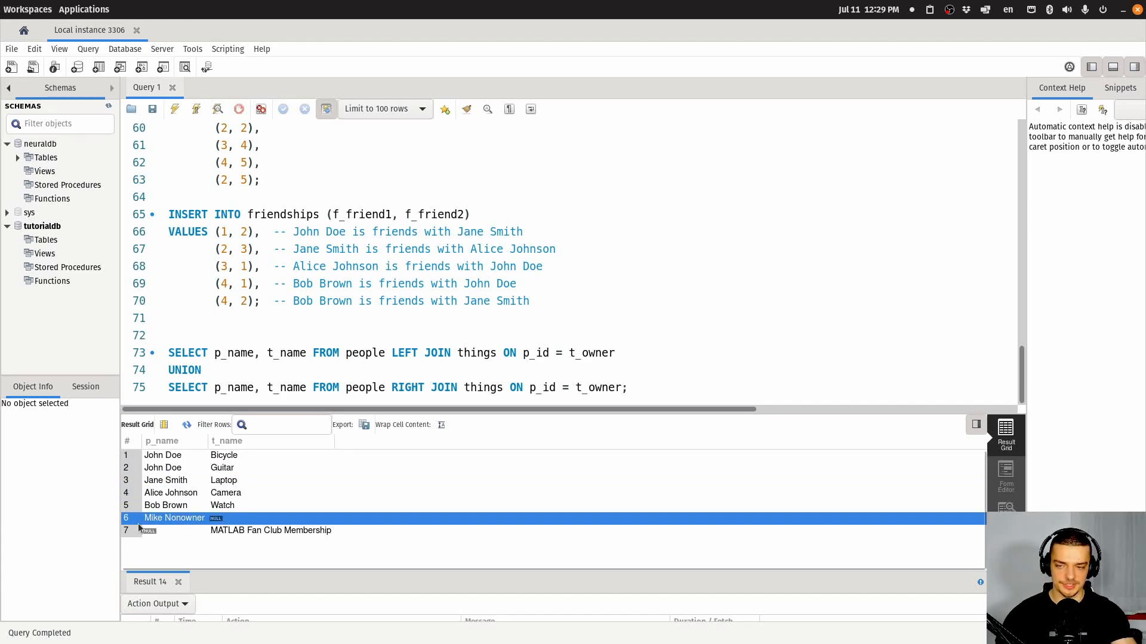
click(252, 533)
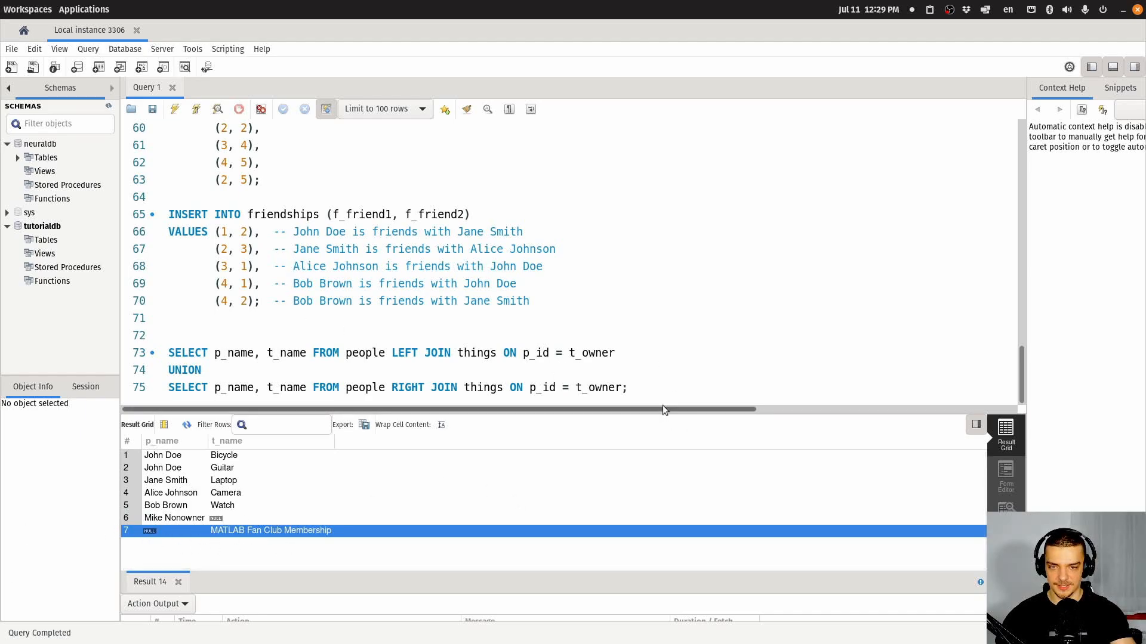
- Highlight the whole UNION query and move to the UNION keyword on line 74
drag(663, 391, 142, 342)
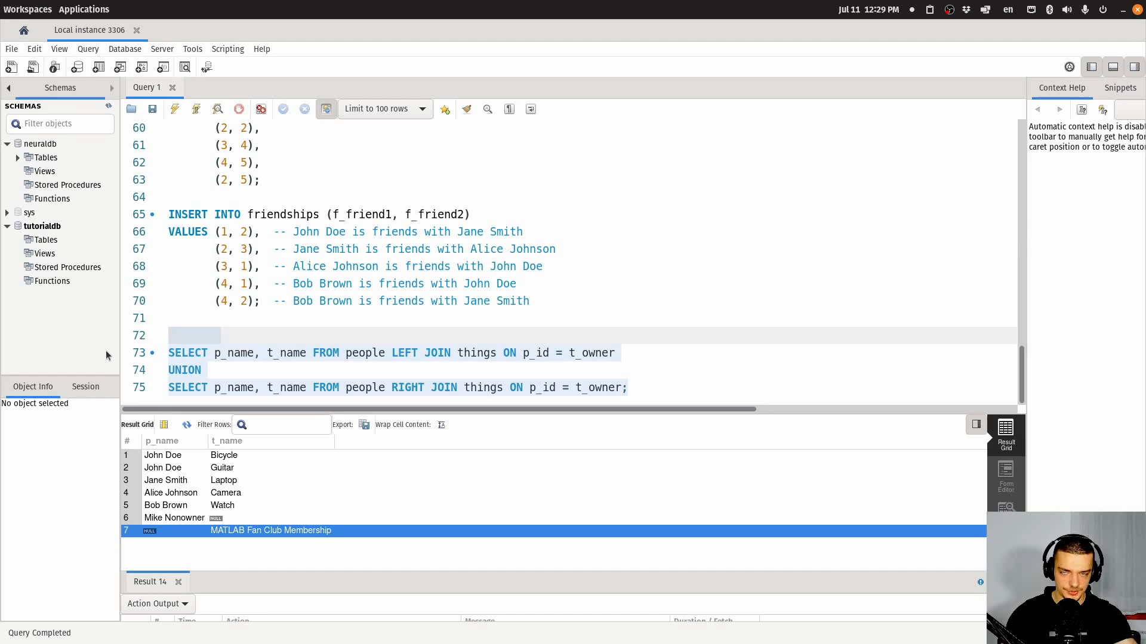
click(175, 456)
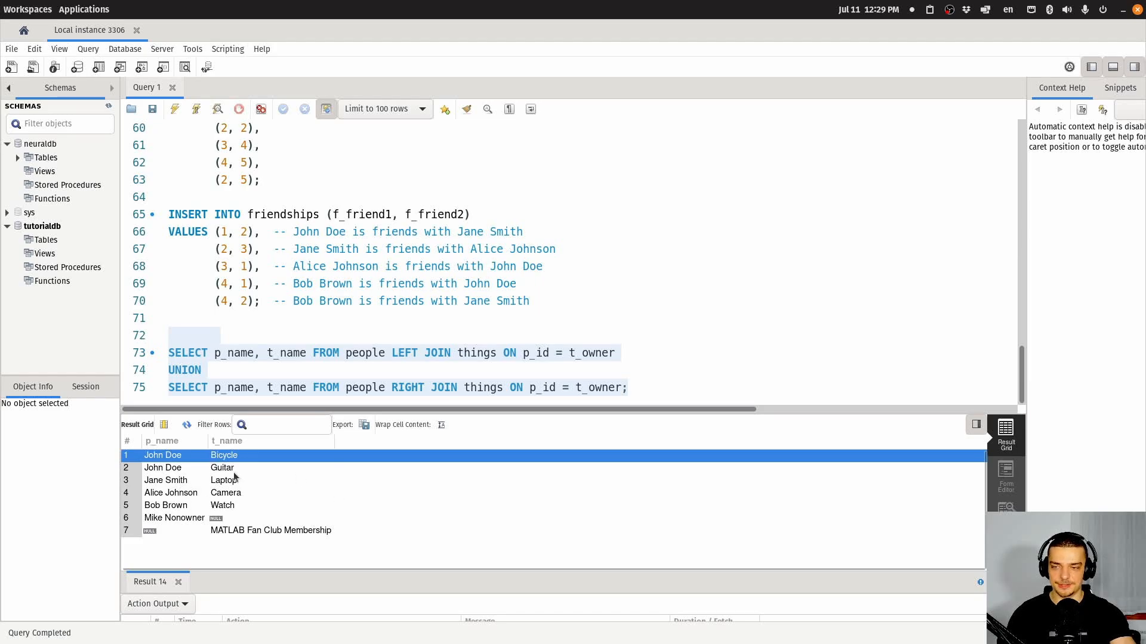
click(209, 371)
key(Up)
key(Up)
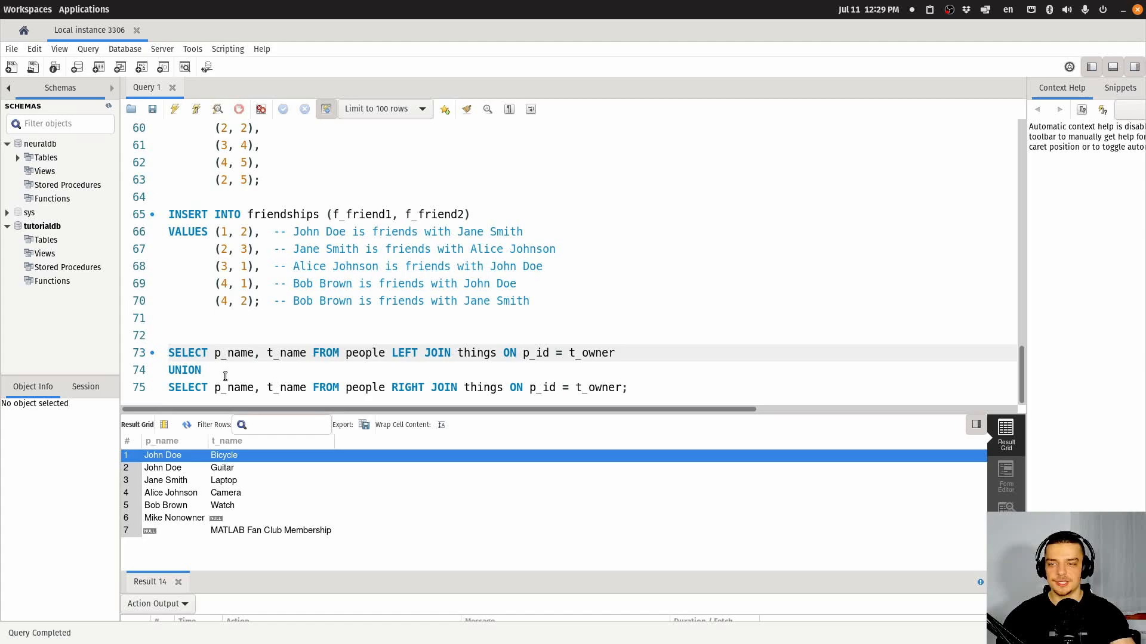
- Change UNION to UNION ALL and run it, returning twelve rows
click(225, 376)
text(ALL)
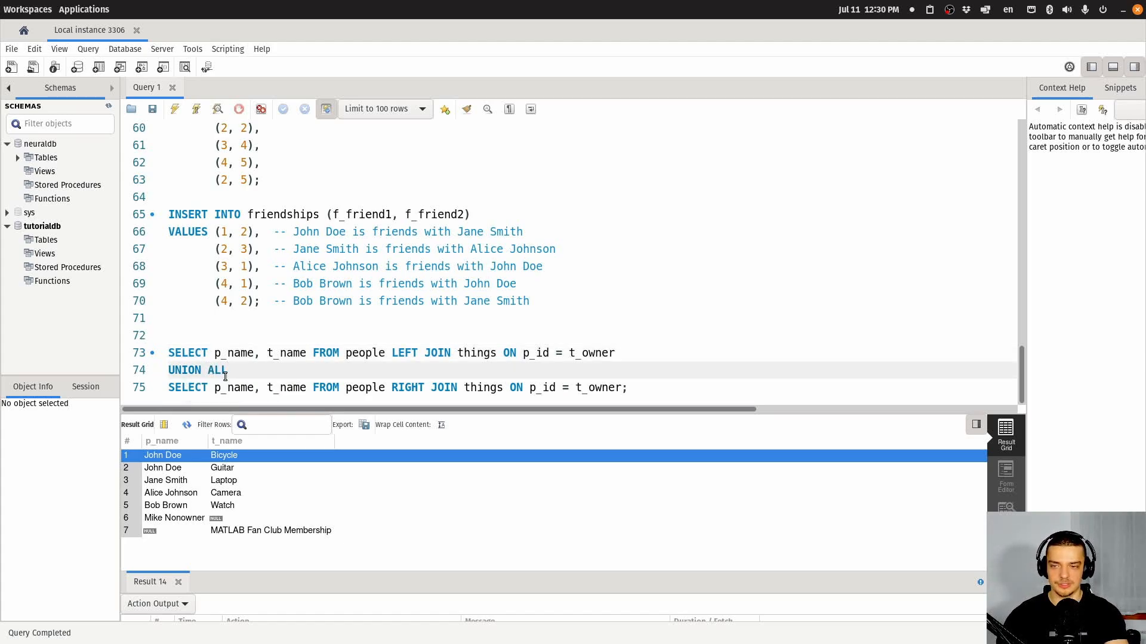
key(ctrl+Return)
scroll(225, 376, up, 3)
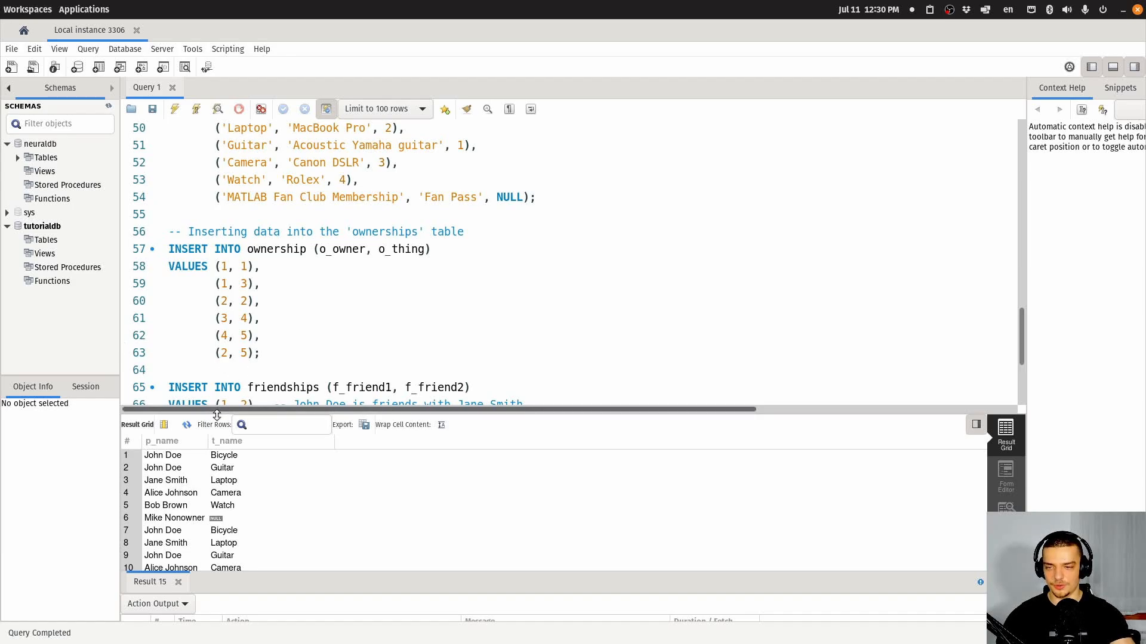
drag(215, 409, 215, 303)
- Compare the duplicated John Doe Bicycle, Jane Smith Laptop and John Doe Guitar rows in the grid
click(191, 425)
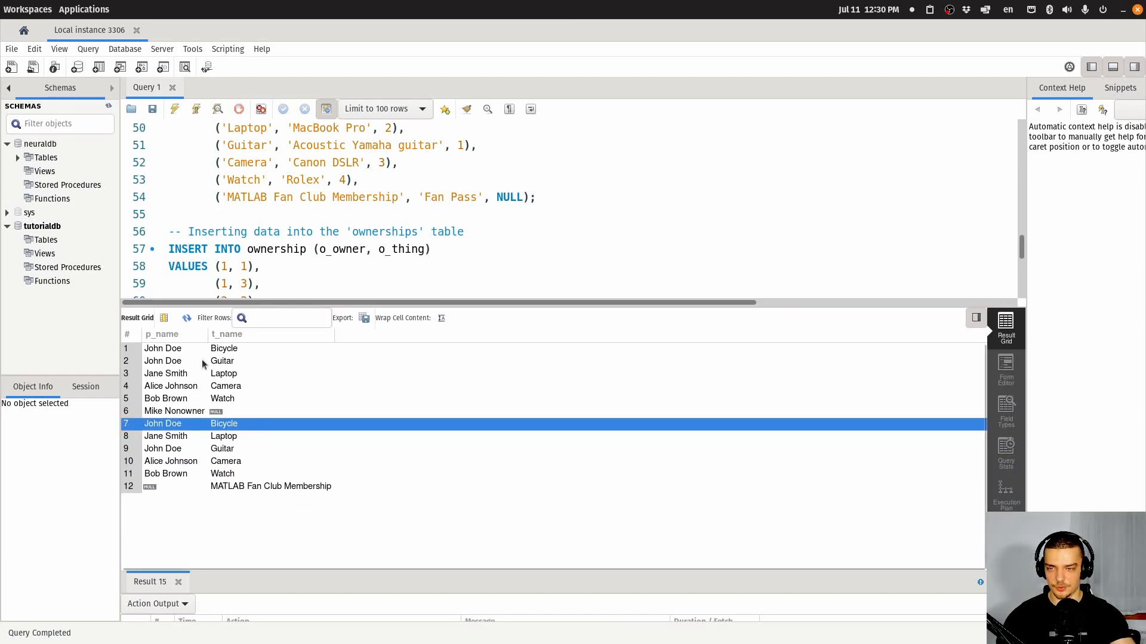
click(205, 351)
click(178, 437)
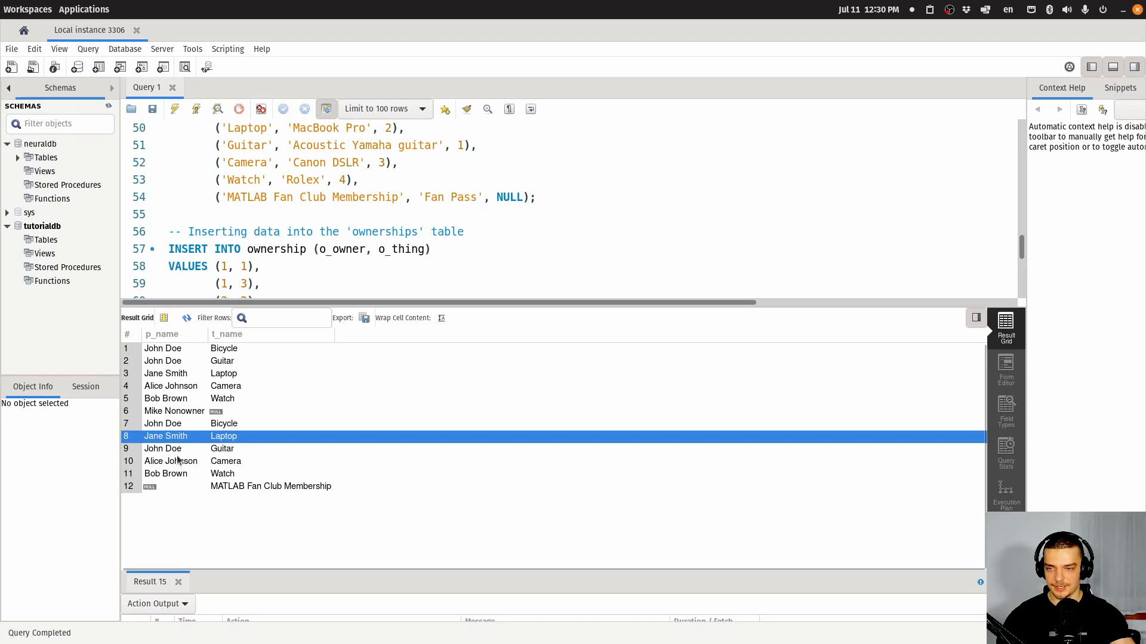
click(184, 427)
click(179, 448)
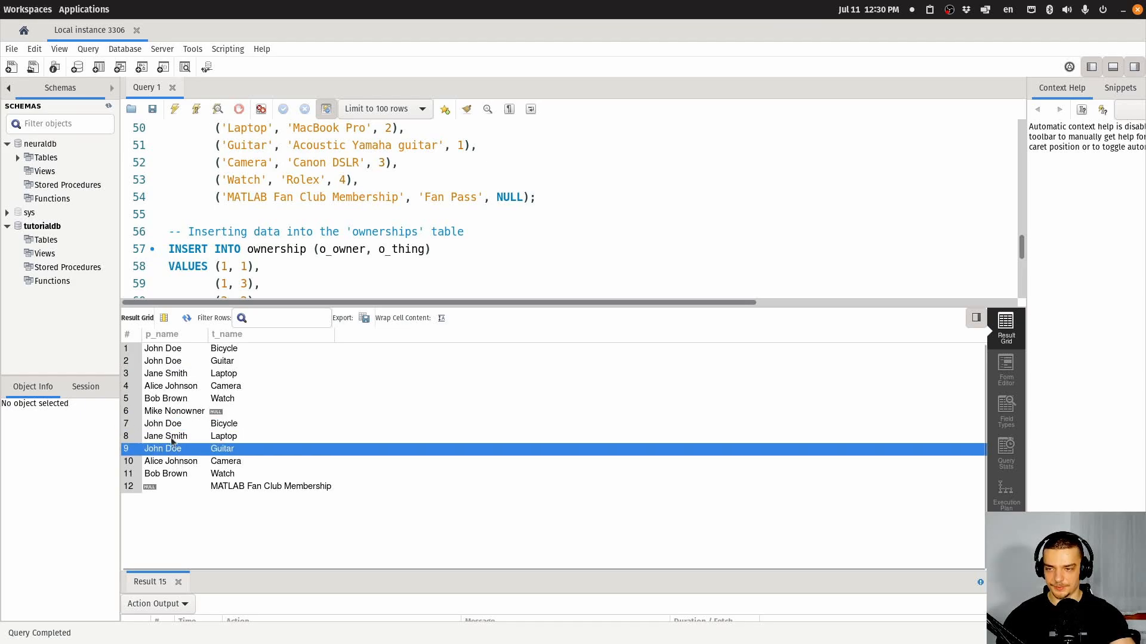
click(173, 438)
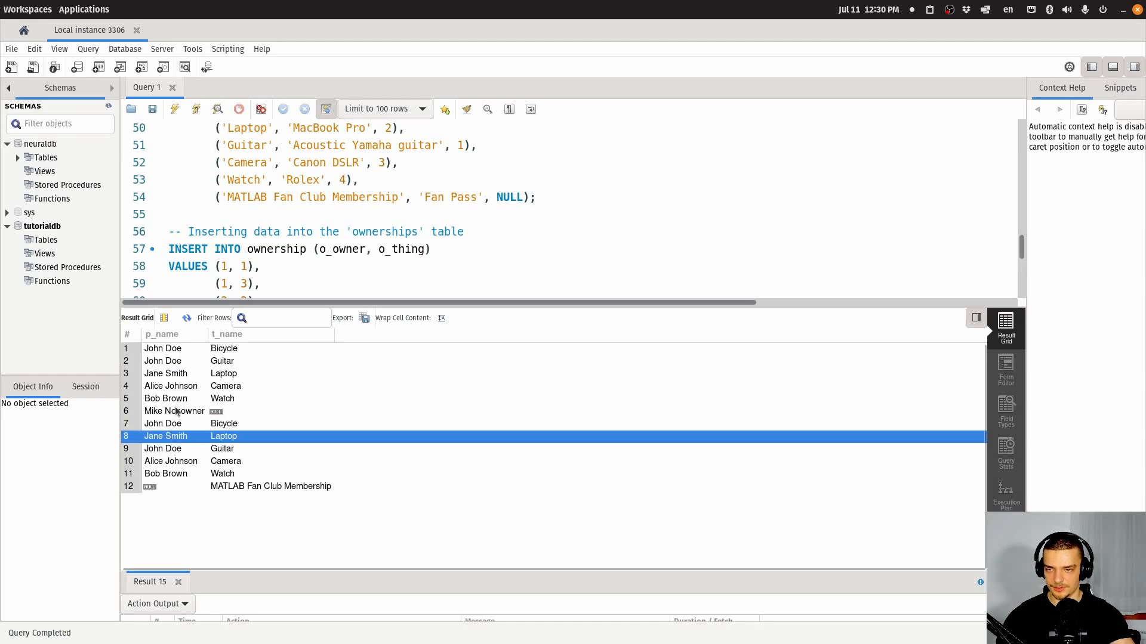
click(184, 374)
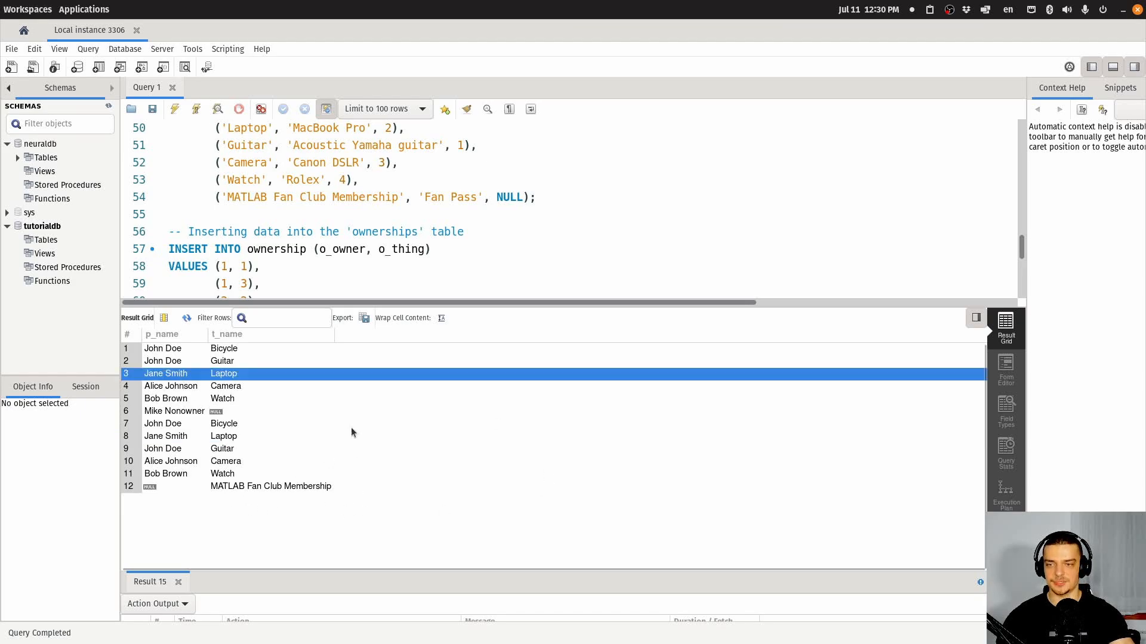
drag(293, 305, 285, 476)
scroll(269, 315, down, 2)
- Remove ALL and rerun as plain UNION, getting the seven distinct rows back
click(246, 439)
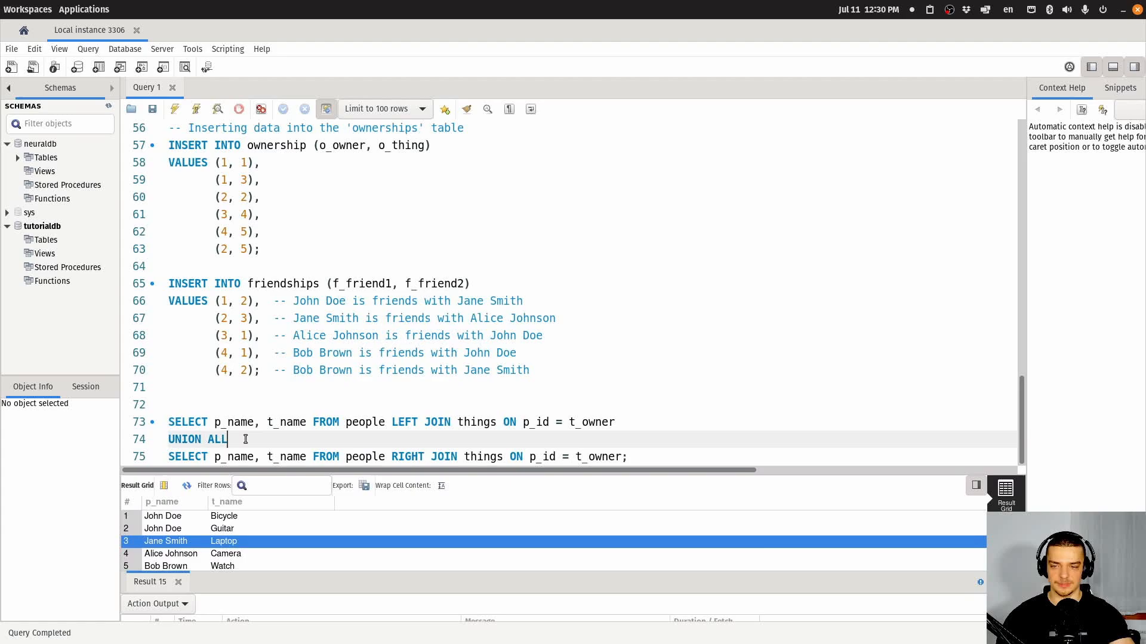
key(BackSpace)
key(BackSpace)
key(BackSpace)
key(BackSpace)
key(ctrl+Return)
scroll(479, 352, up, 2)
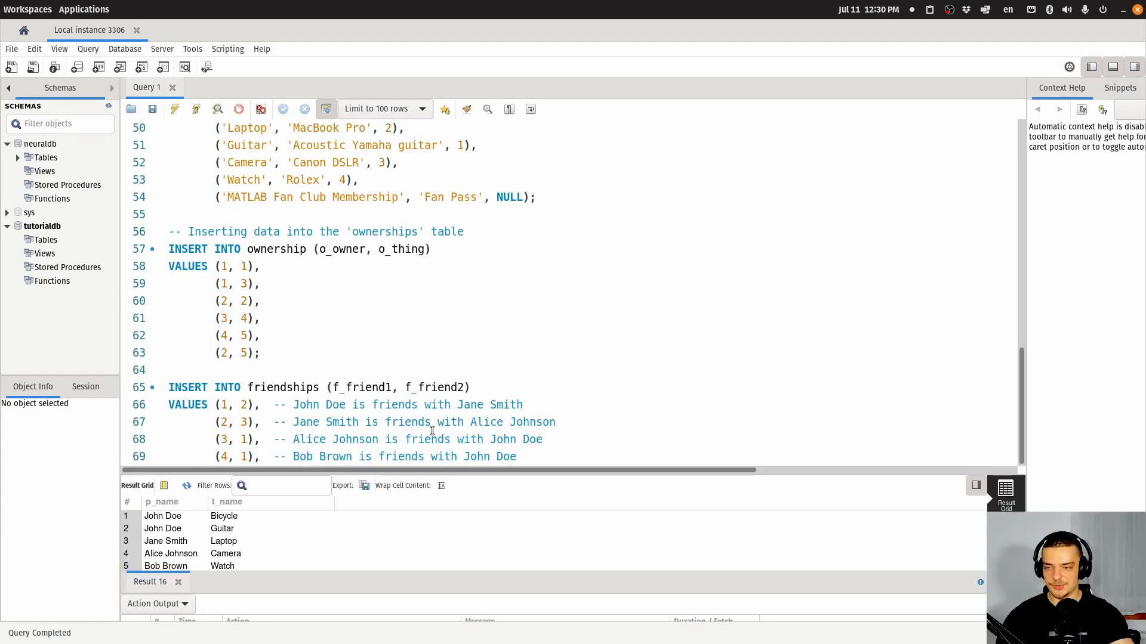
- Step through the seven result rows, then return to the UNION keyword to replace it
drag(352, 472, 268, 342)
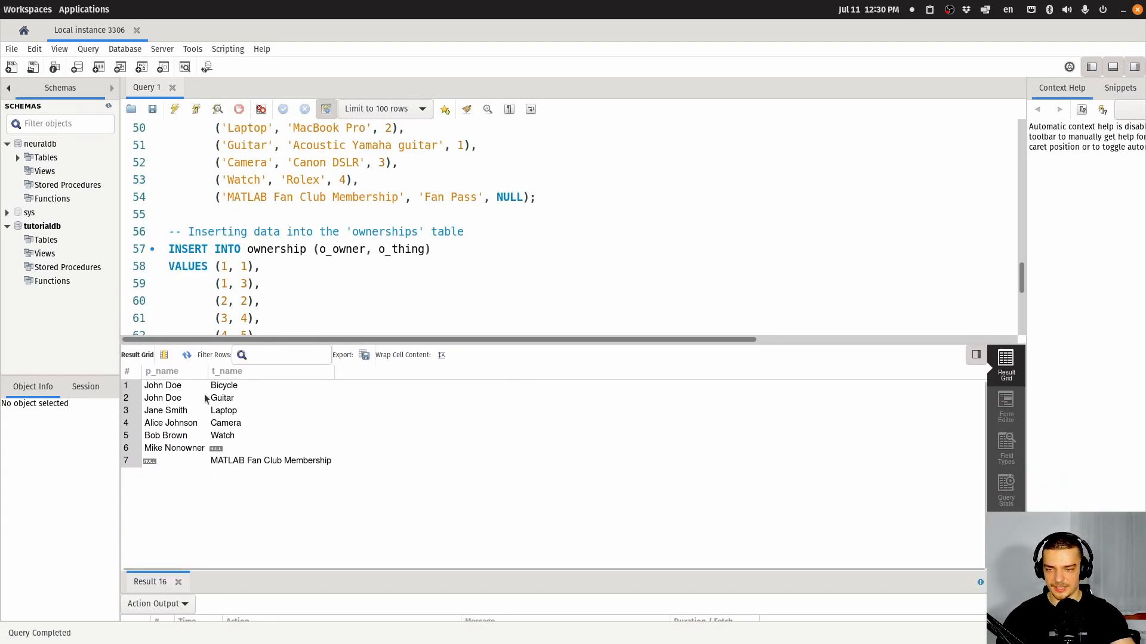
drag(204, 392, 197, 460)
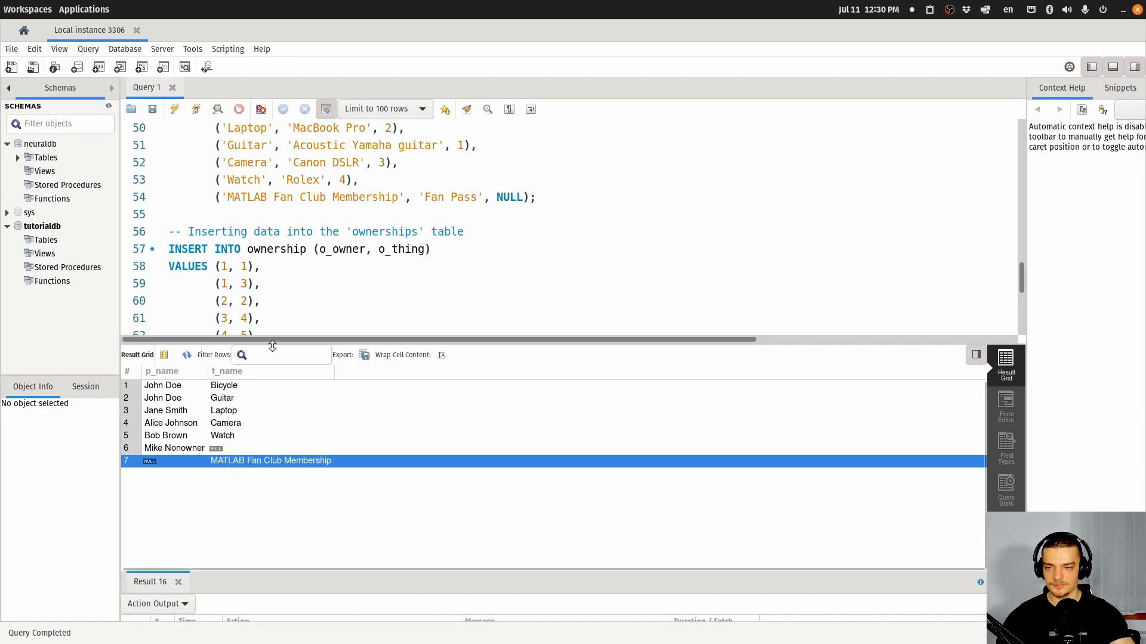
drag(272, 341, 278, 436)
scroll(279, 376, down, 3)
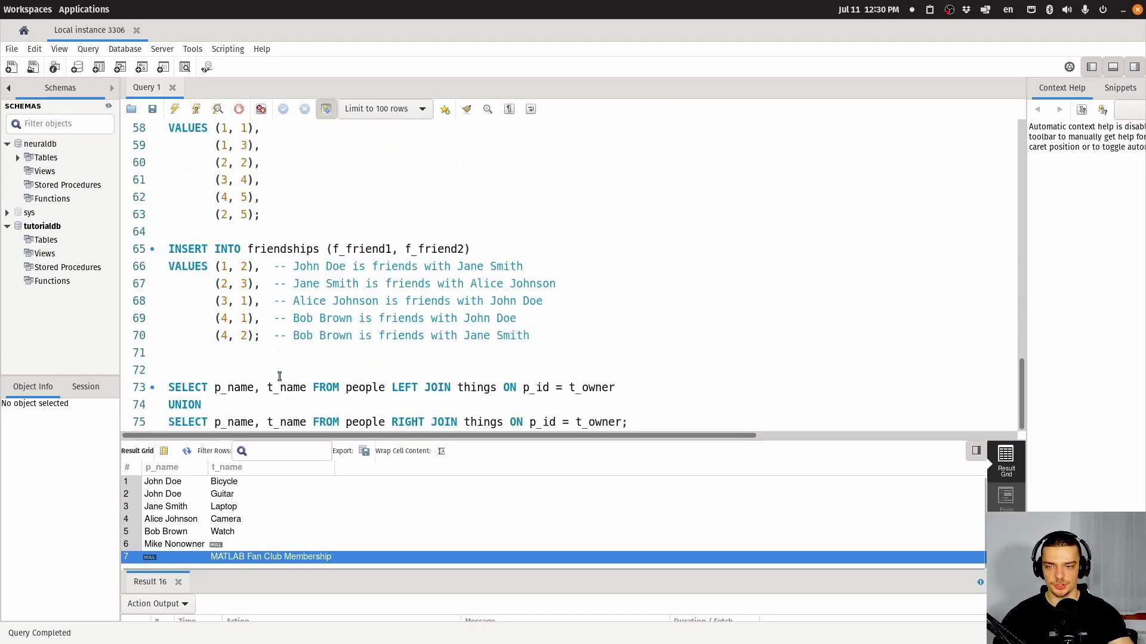
click(224, 404)
text(AL)
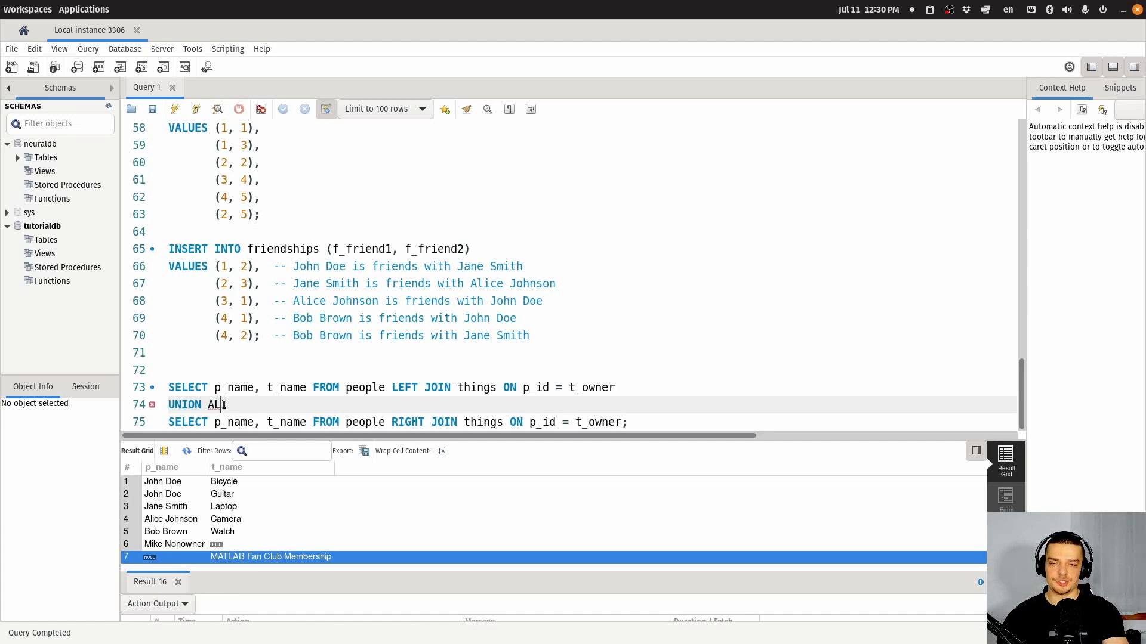
- Replace the set operator with INTERSECT and run it, returning the five owned pairs
key(BackSpace)
key(BackSpace)
key(BackSpace)
key(BackSpace)
key(BackSpace)
key(BackSpace)
key(BackSpace)
key(BackSpace)
text(INS)
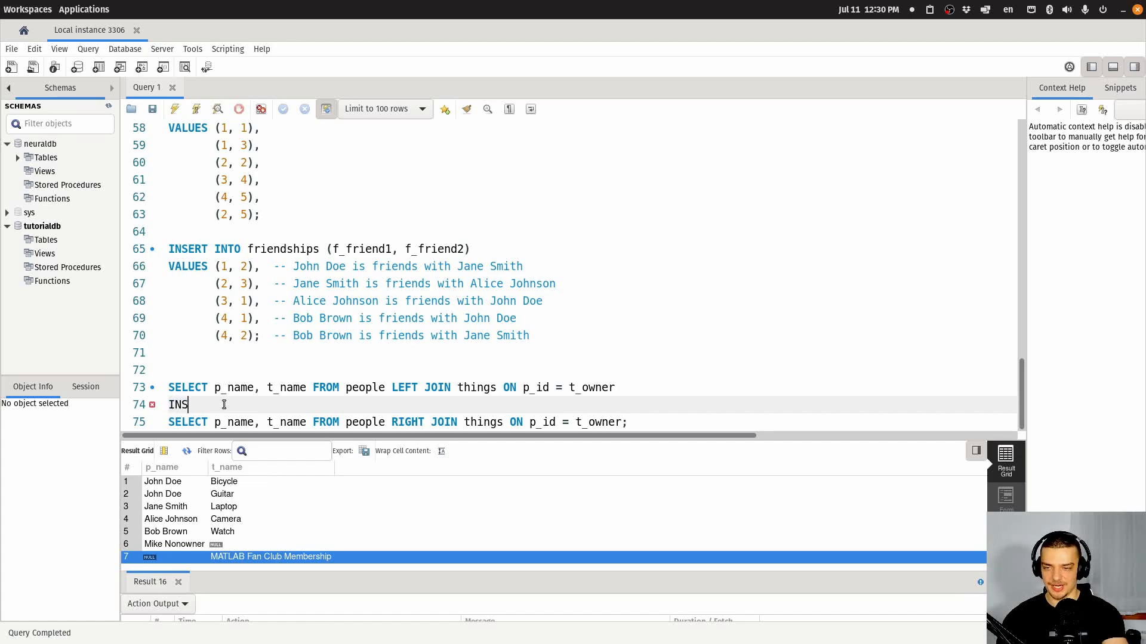
key(BackSpace)
text(TERSET)
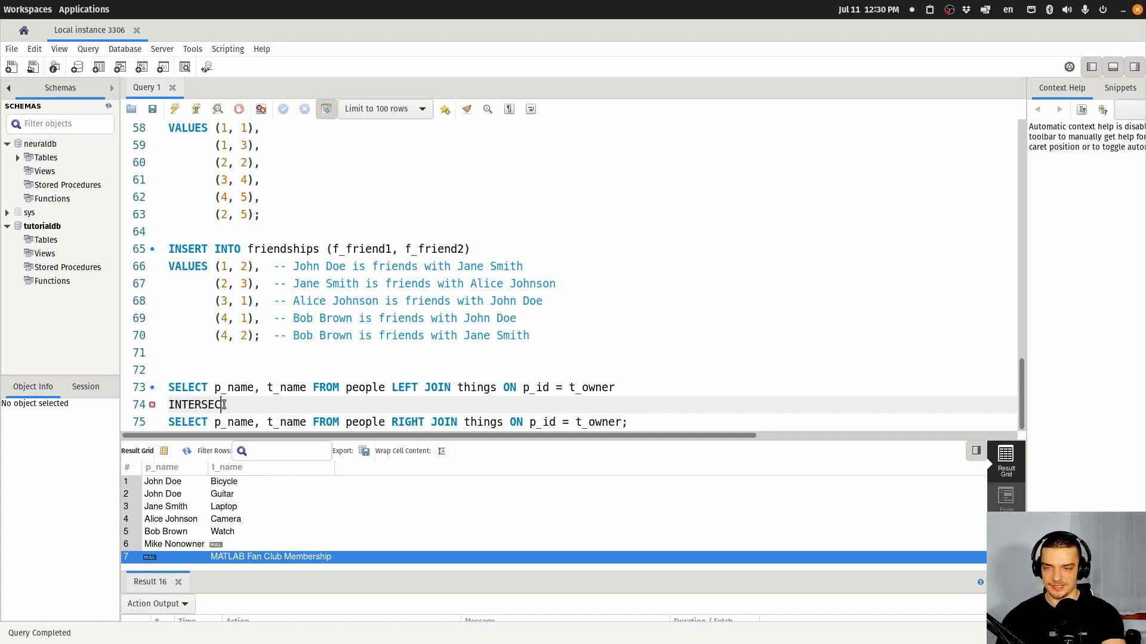
text(T)
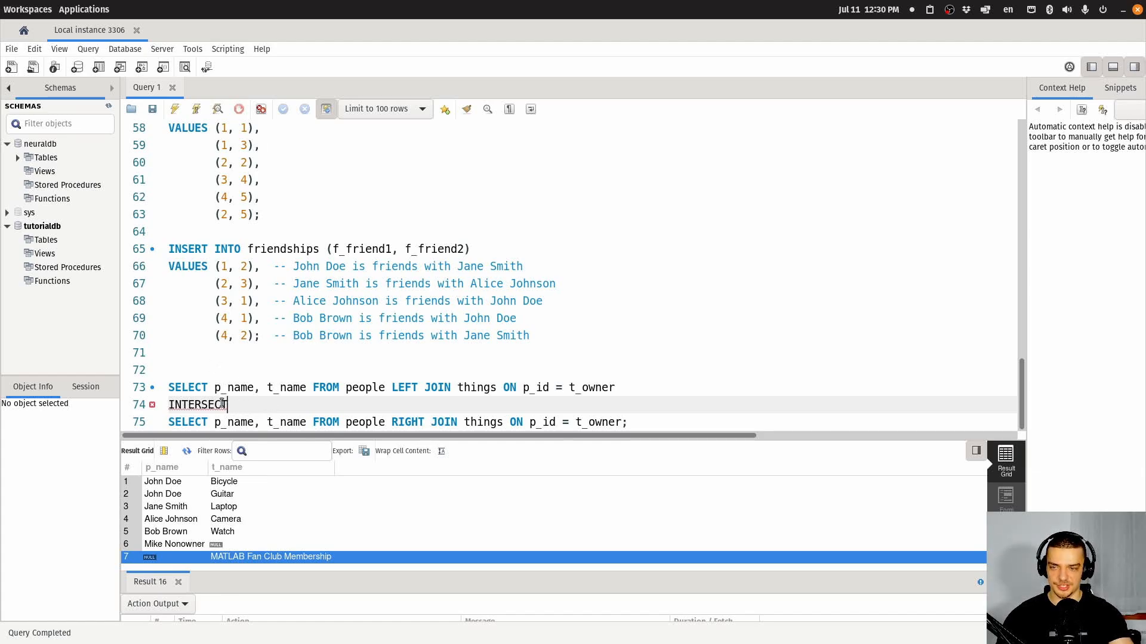
click(258, 388)
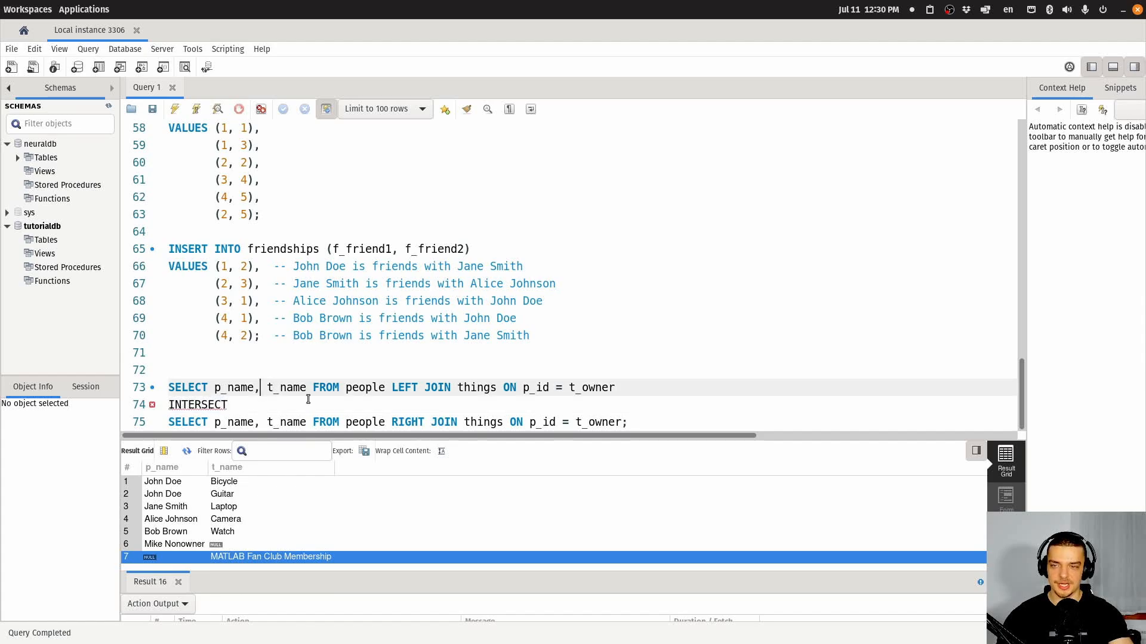
drag(636, 388, 143, 387)
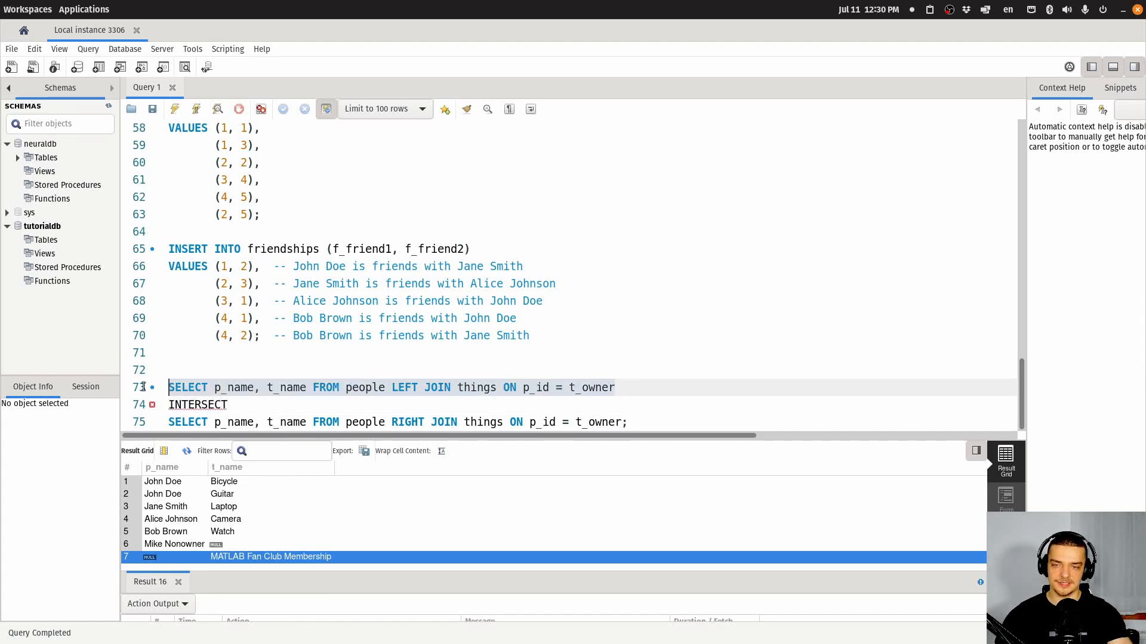
drag(658, 422, 139, 422)
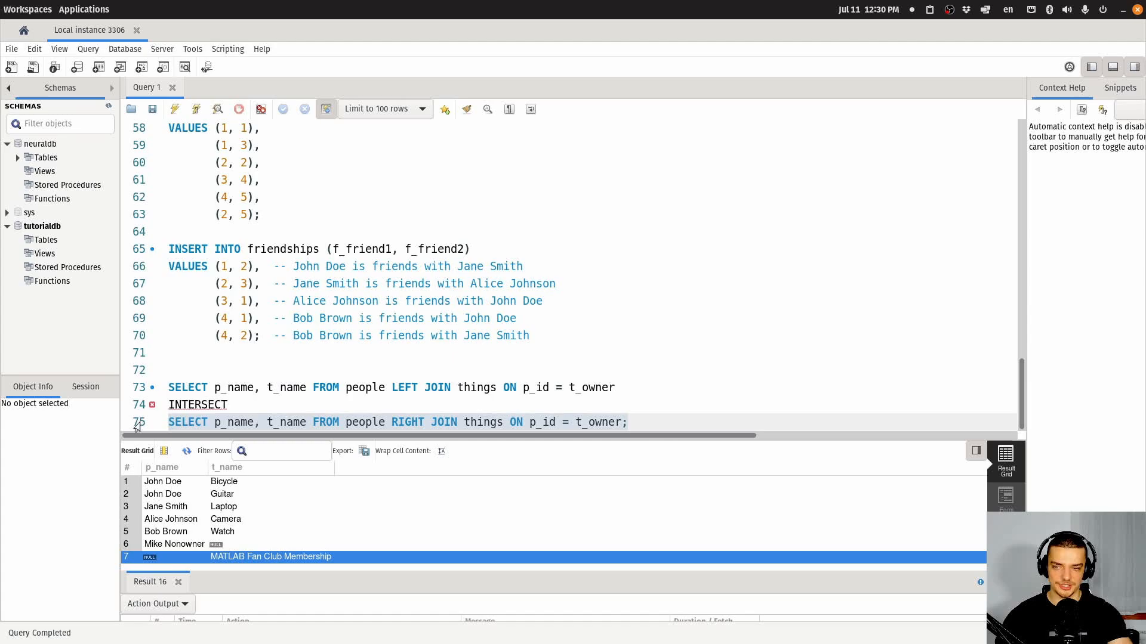
click(254, 402)
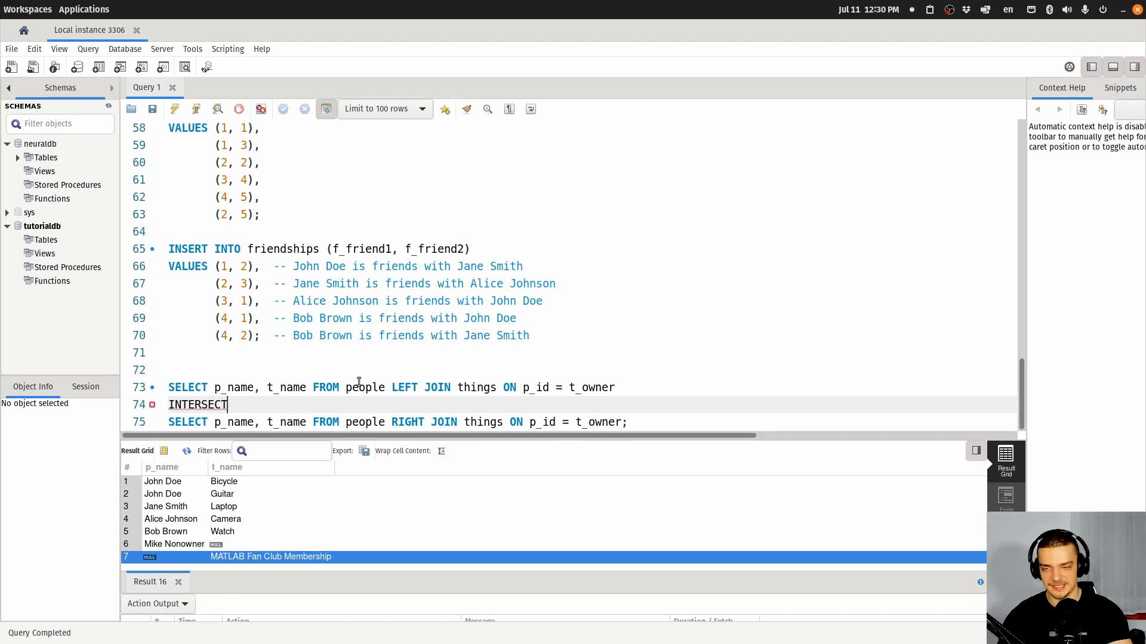
key(ctrl+Return)
scroll(358, 382, up, 3)
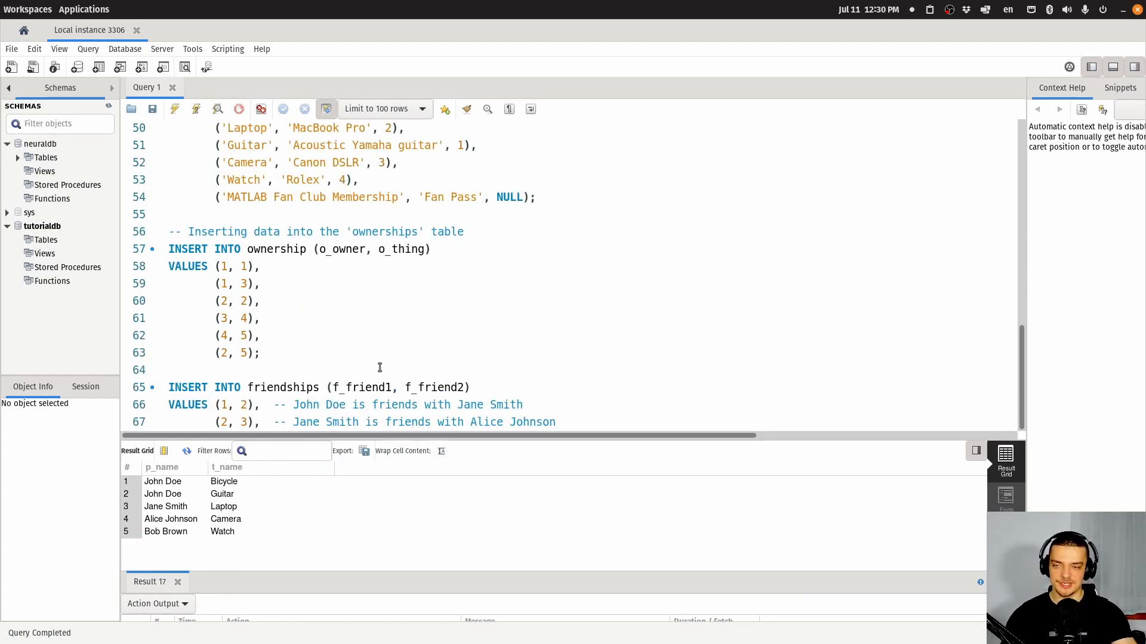
scroll(379, 367, down, 3)
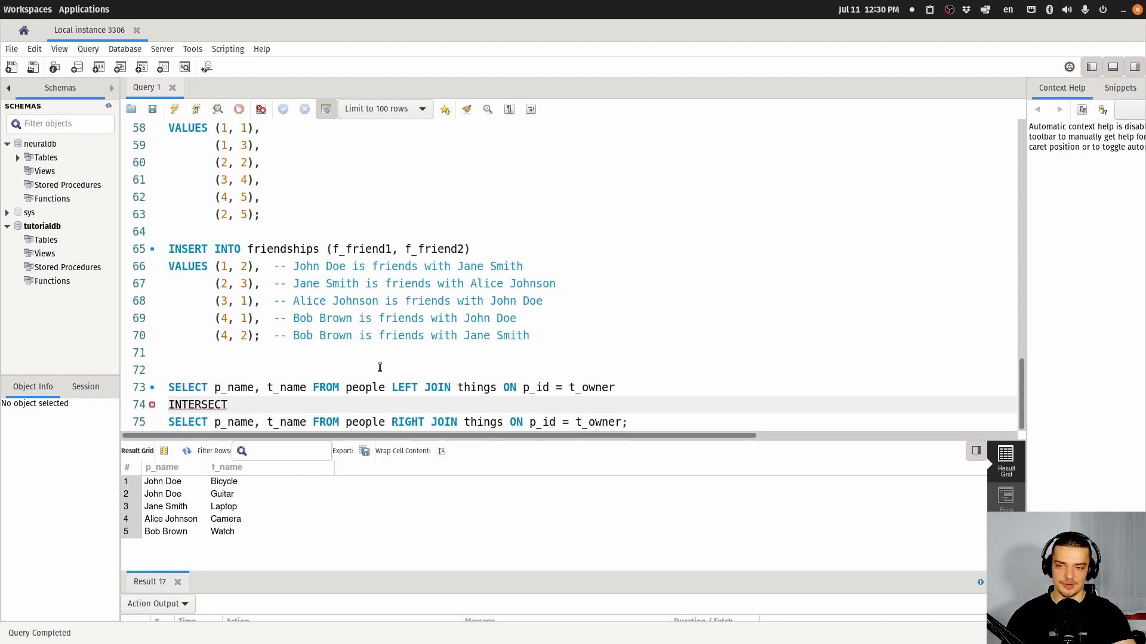
- Compare the left-join and right-join halves of the INTERSECT query in the editor
click(281, 387)
click(269, 422)
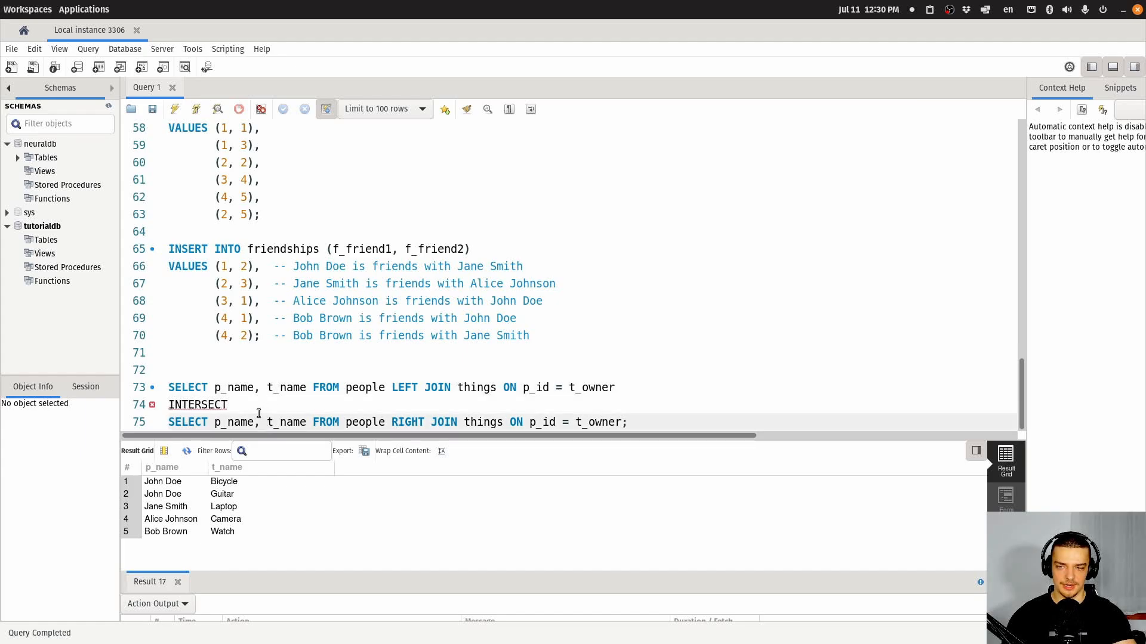
click(277, 388)
click(277, 422)
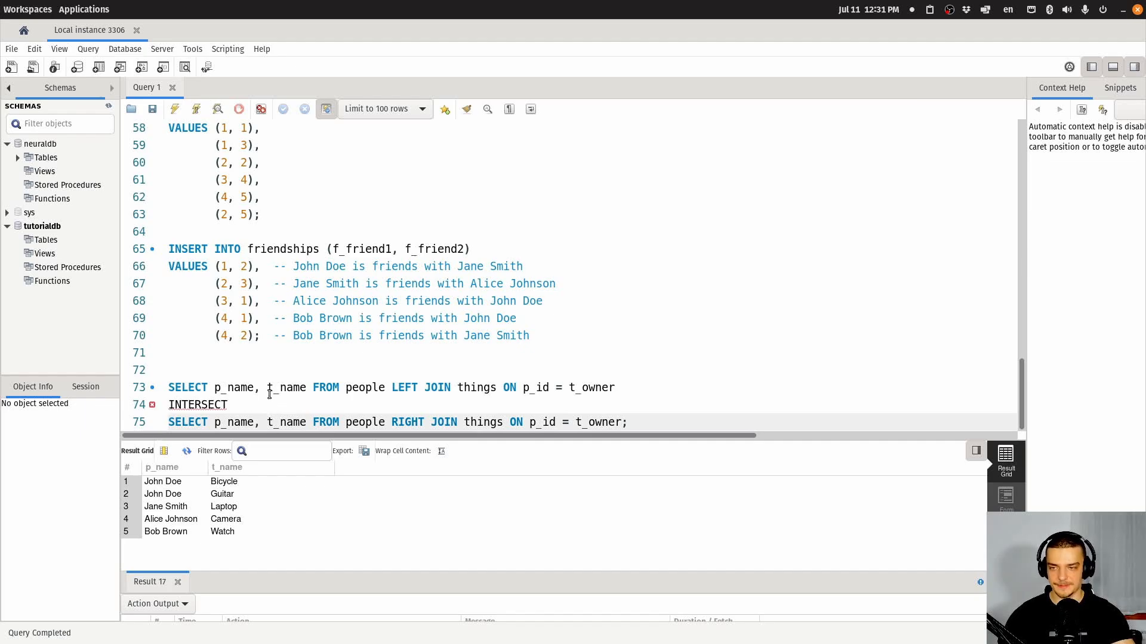
click(246, 408)
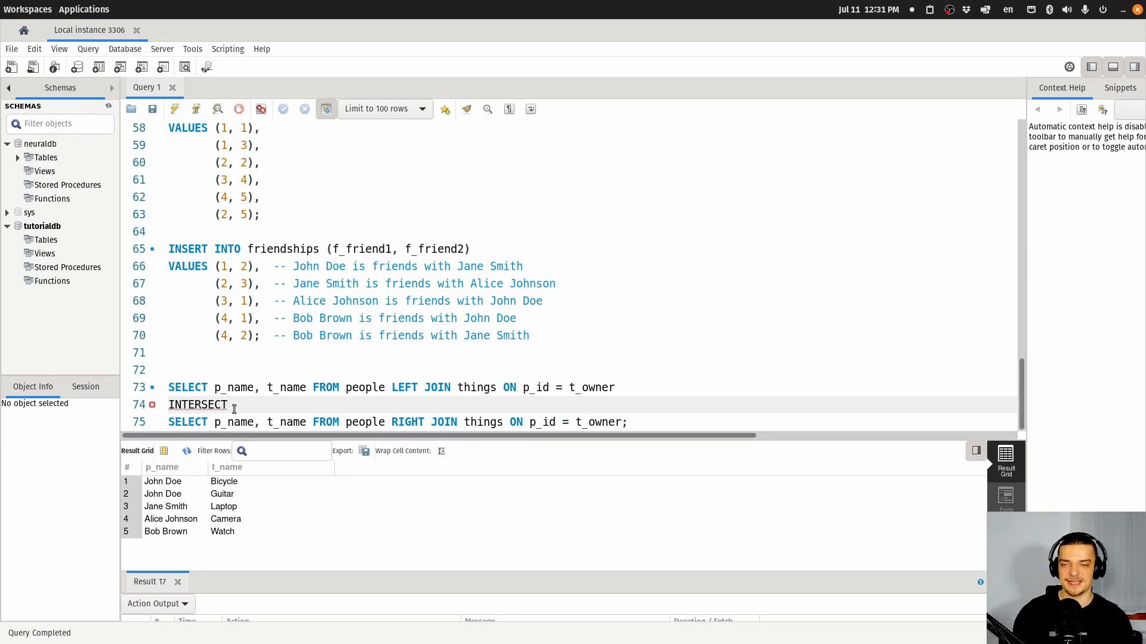
click(272, 387)
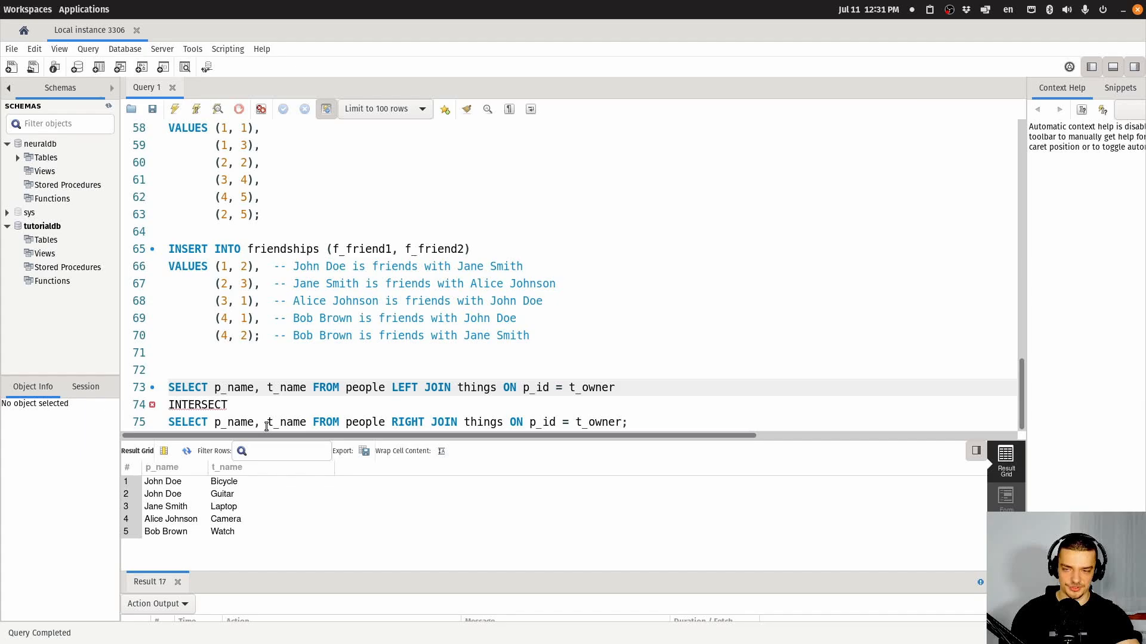
- Replace INTERSECT with EXCEPT and run it, leaving only Mike Nonowner, then compare the two joined queries
double_click(268, 403)
text(EX)
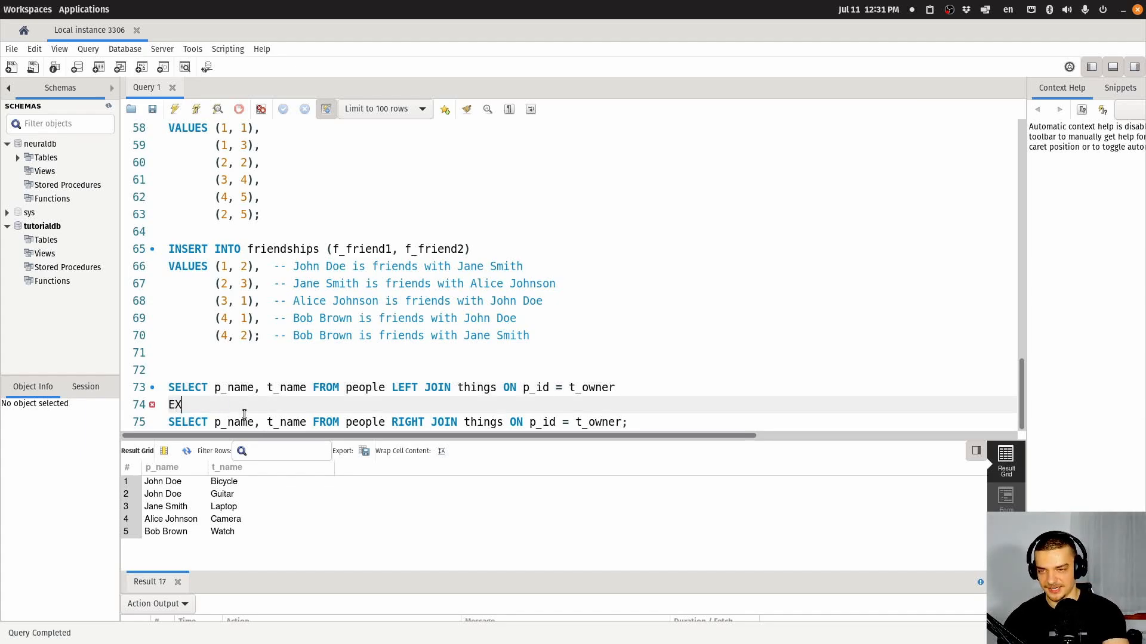
text(CEPT)
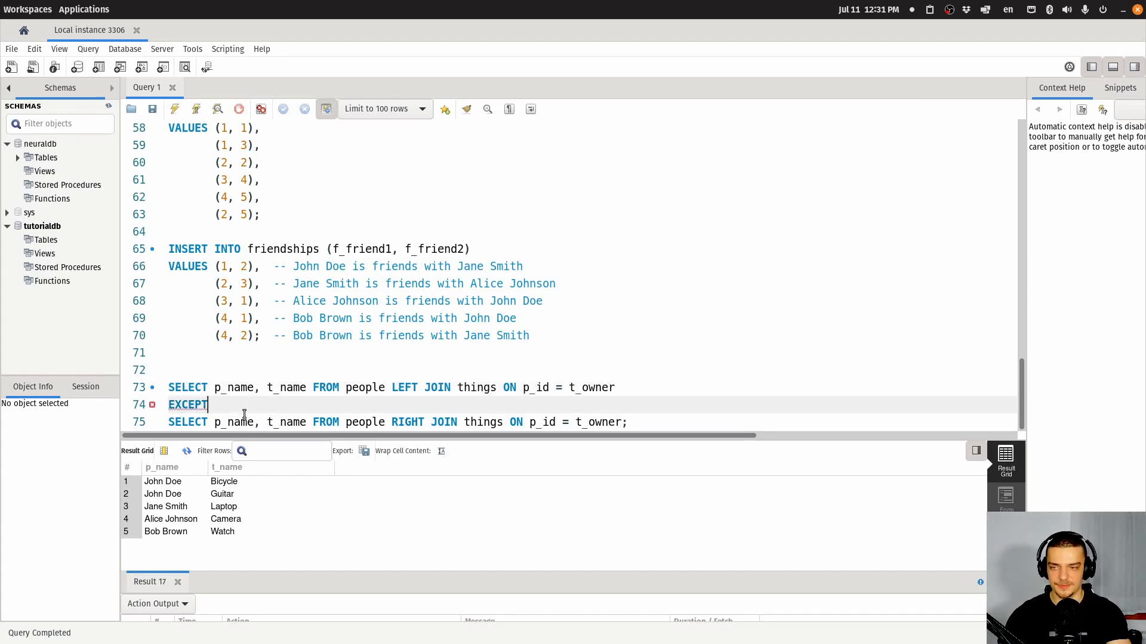
key(ctrl+Return)
scroll(243, 413, up, 3)
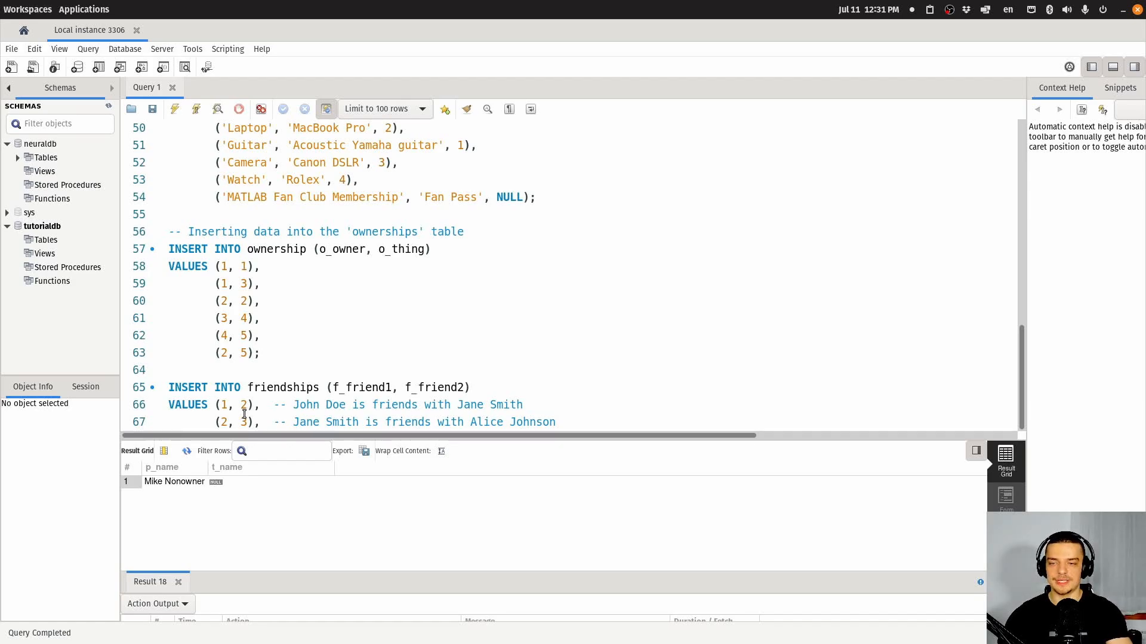
scroll(195, 374, down, 3)
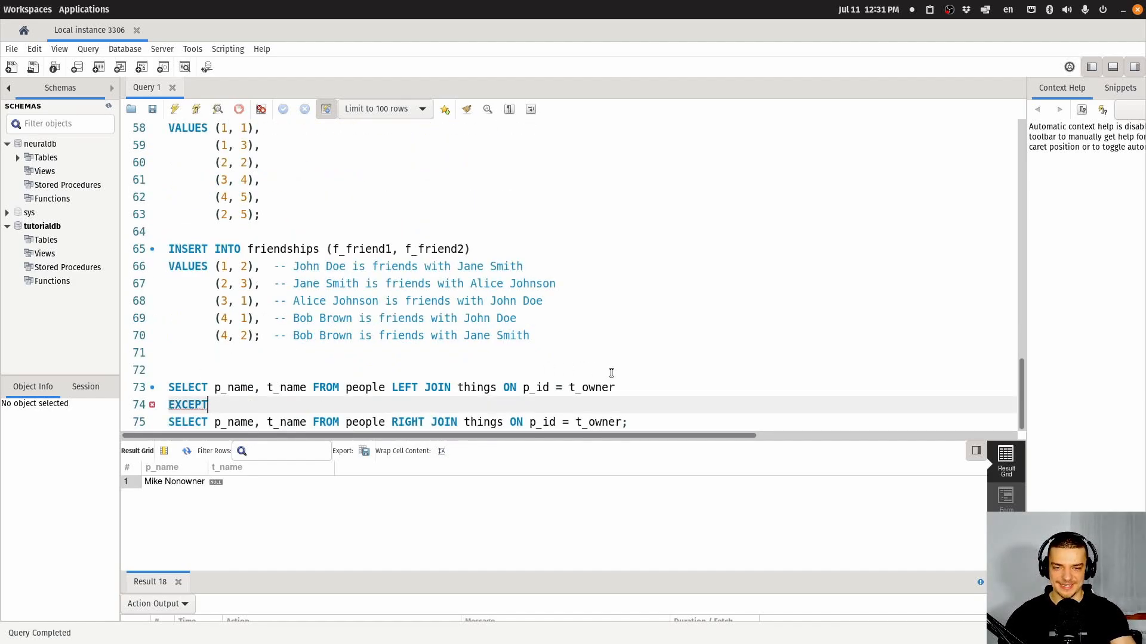
drag(628, 390, 127, 391)
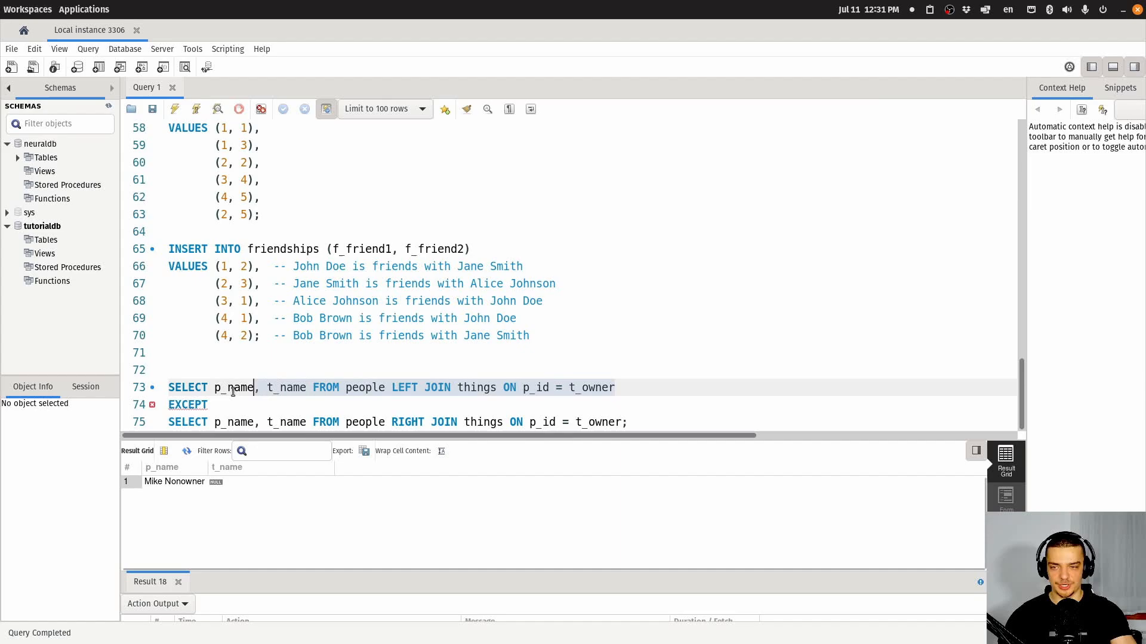
drag(674, 421, 168, 421)
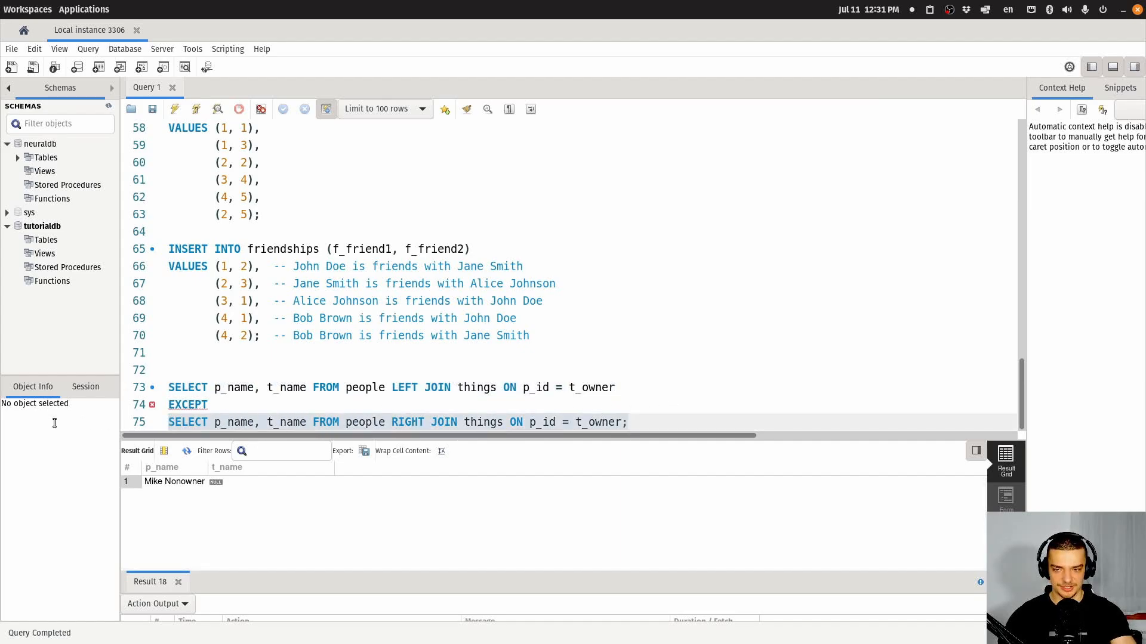
drag(618, 387, 39, 389)
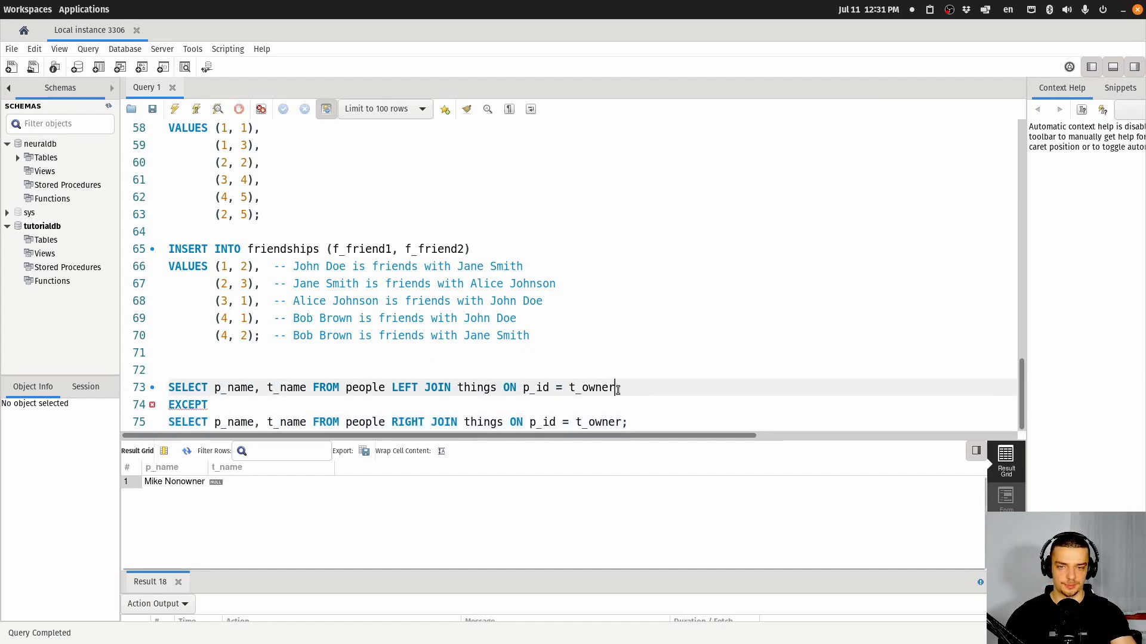
drag(629, 422, 169, 422)
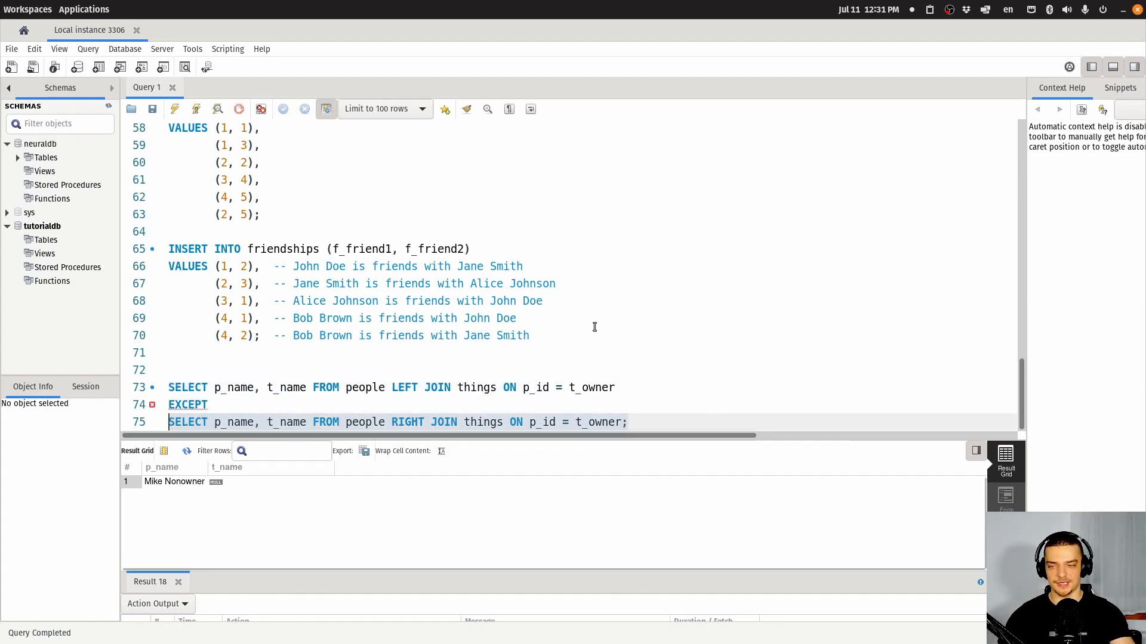
- Add WHERE p_age > 30 to the right-join query and run the EXCEPT, returning three people
click(463, 387)
click(398, 425)
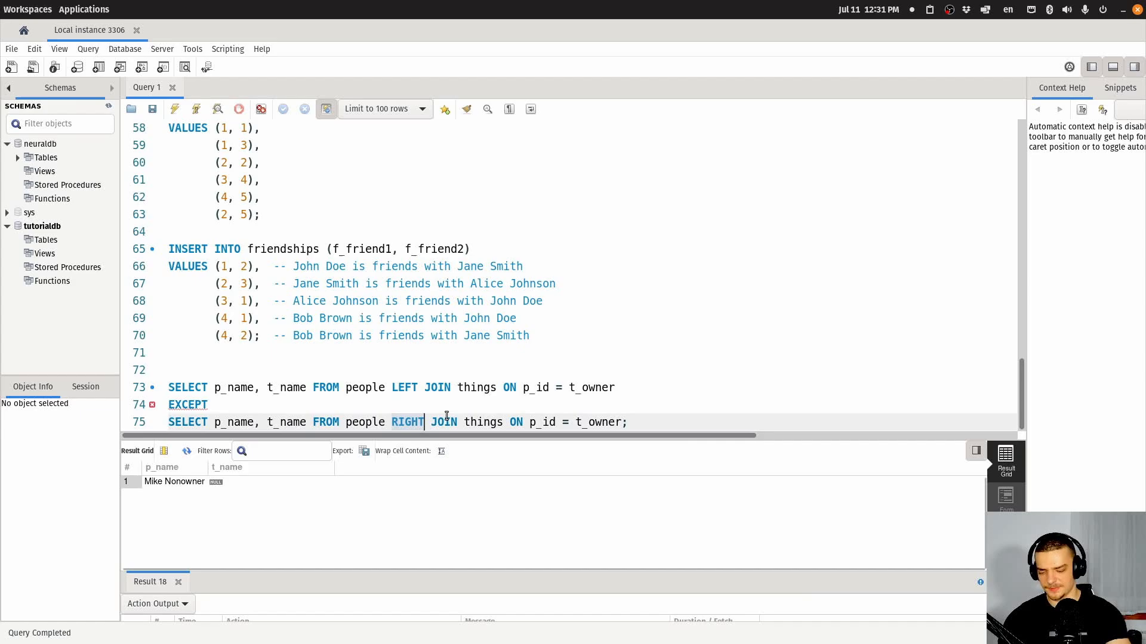
key(ctrl+z)
key(BackSpace)
key(BackSpace)
key(BackSpace)
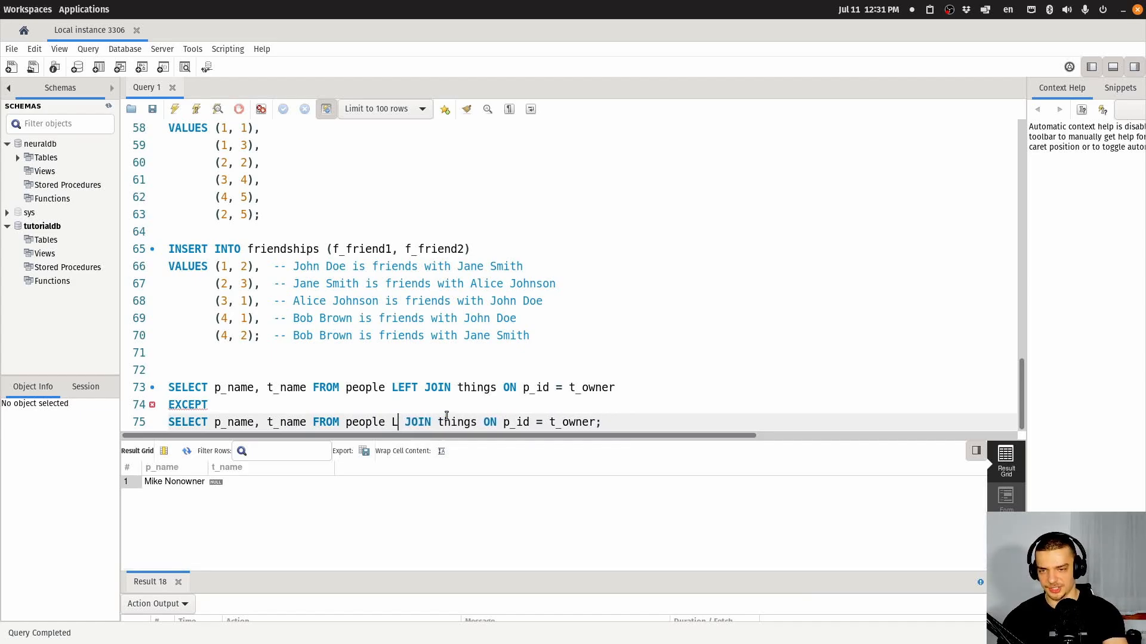
text(RIGHT)
click(623, 422)
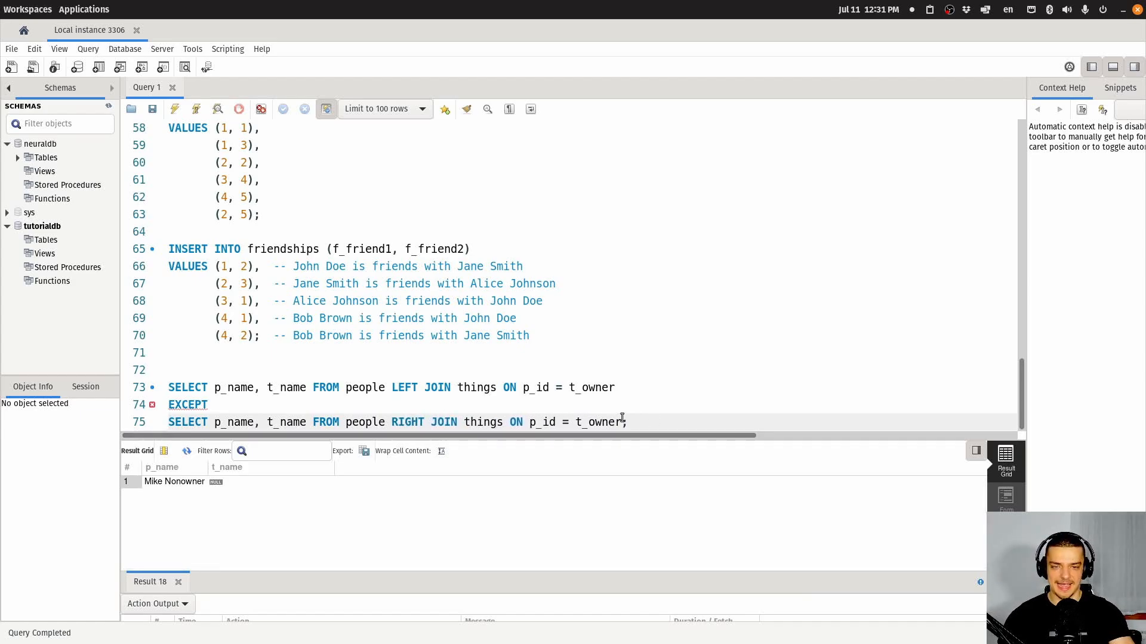
text(WHERE )
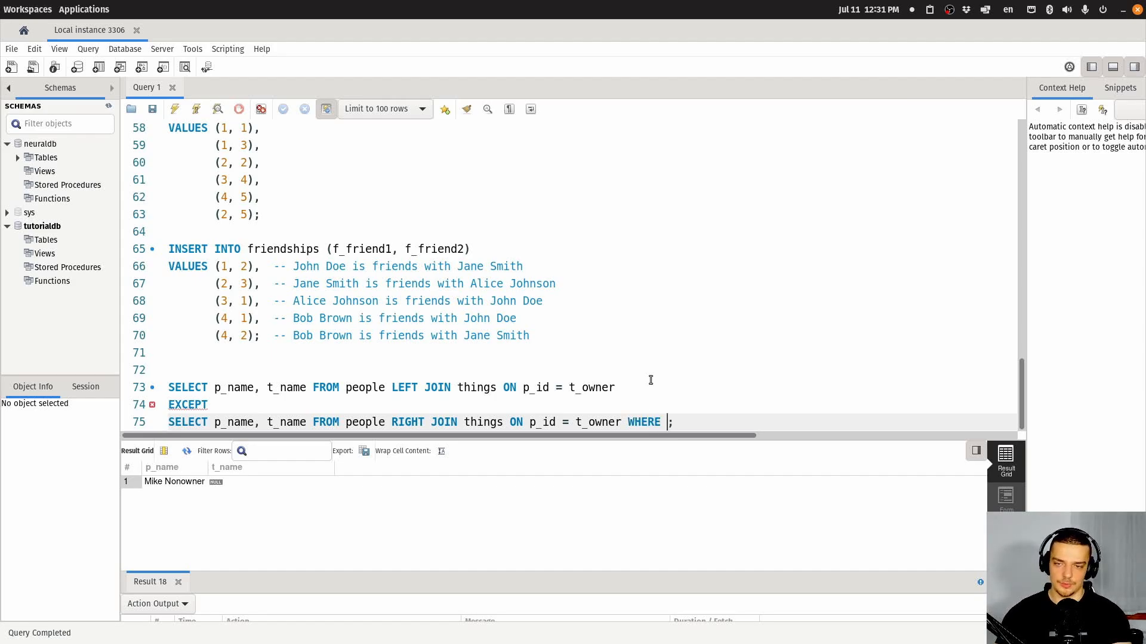
text(p_)
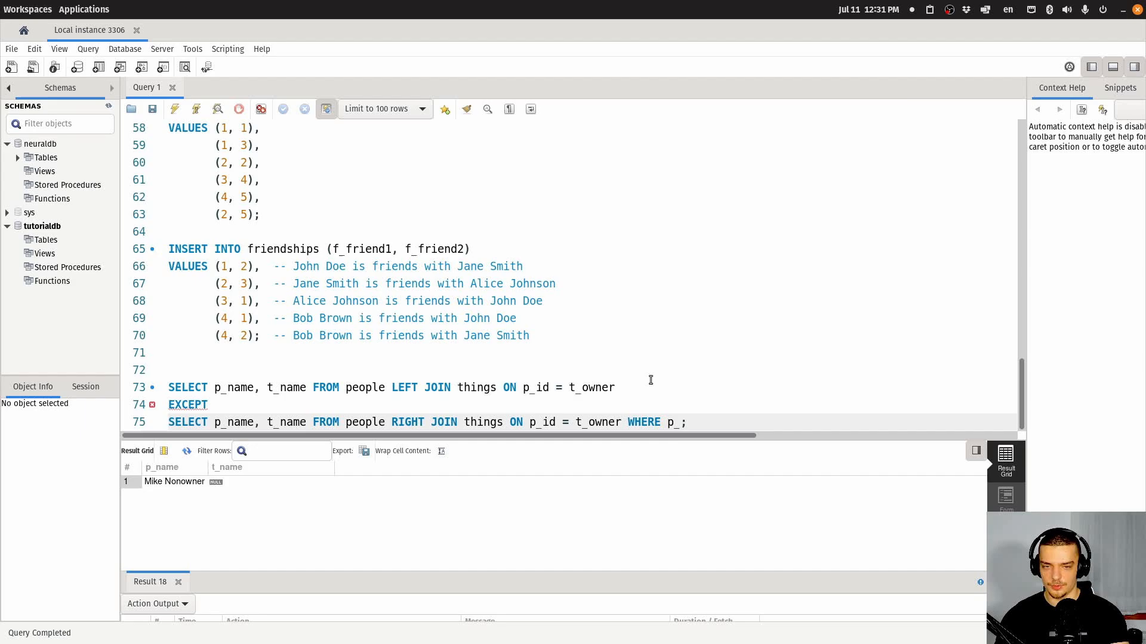
text(age )
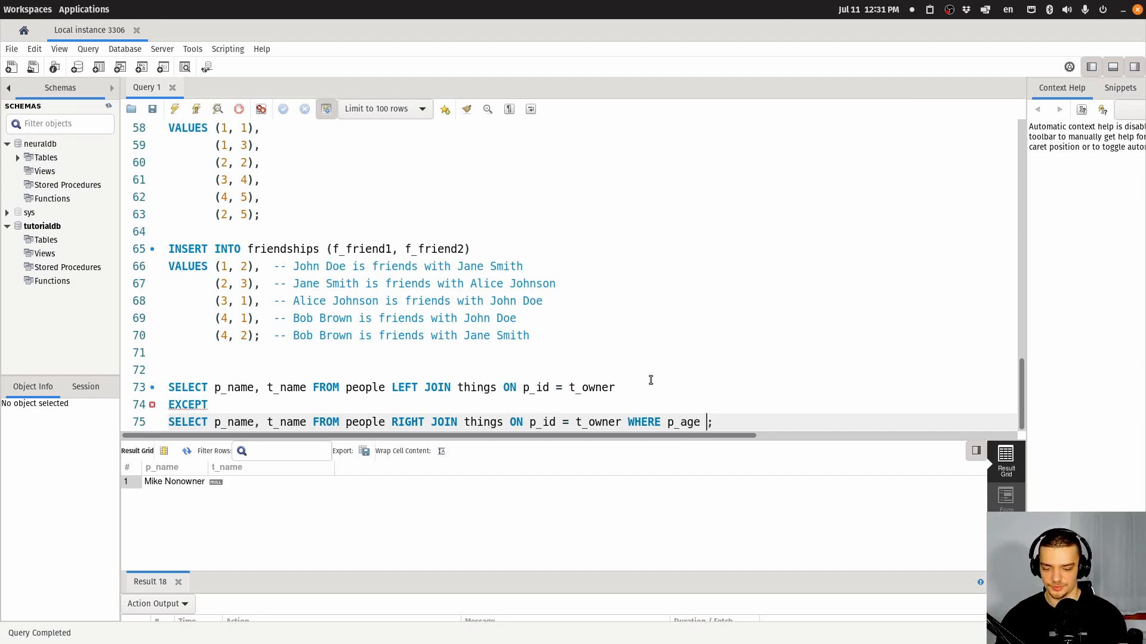
text(= 30)
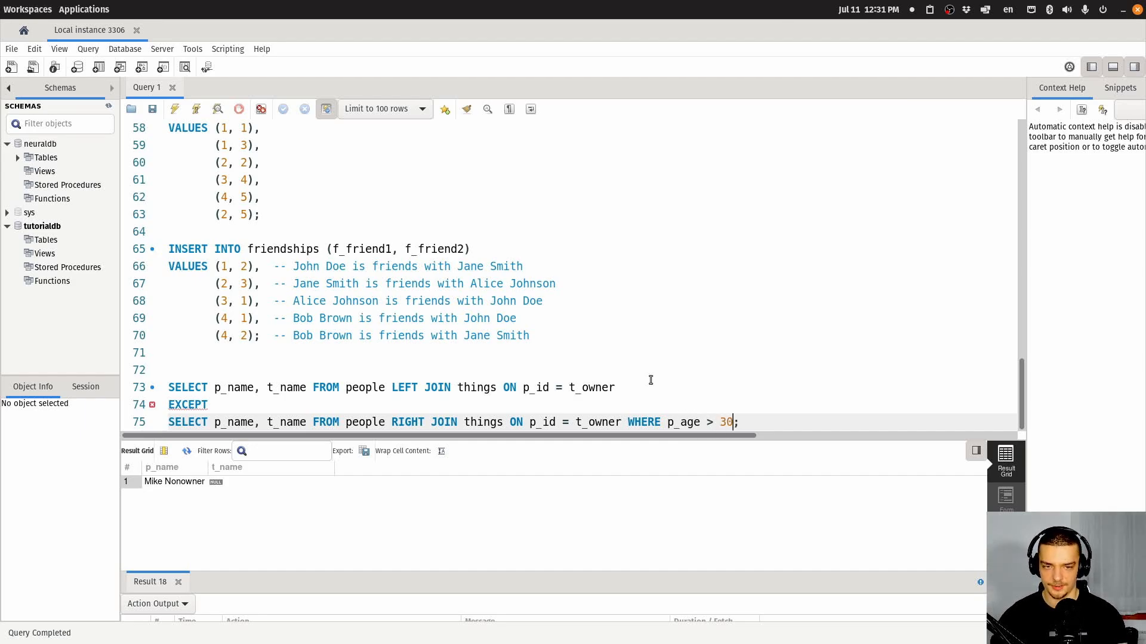
key(ctrl+Return)
scroll(555, 298, down, 3)
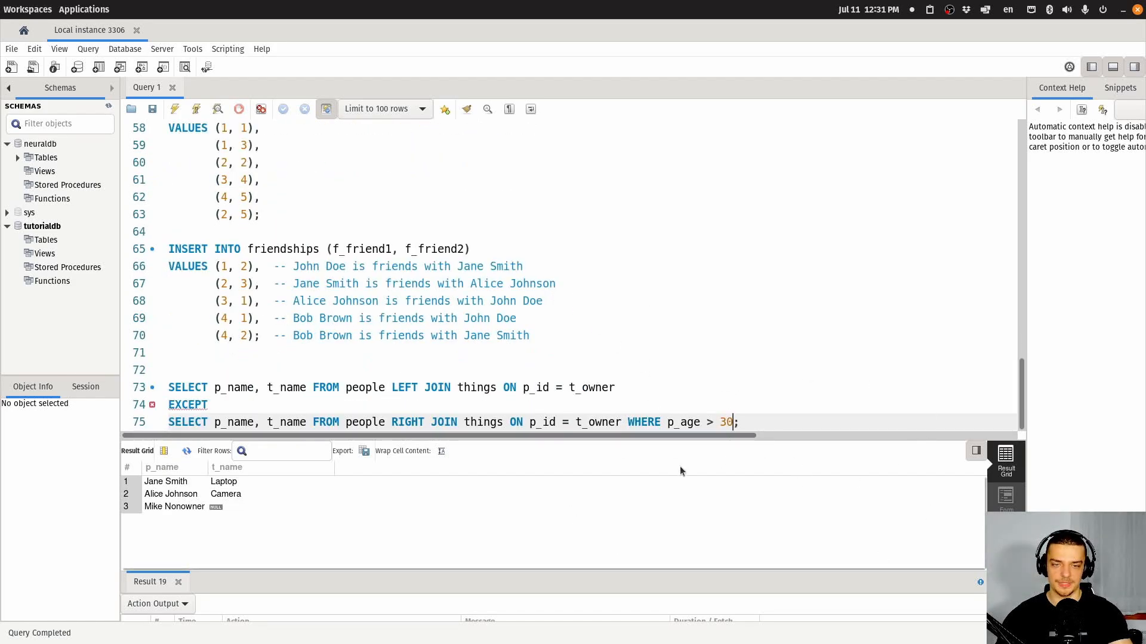
click(370, 394)
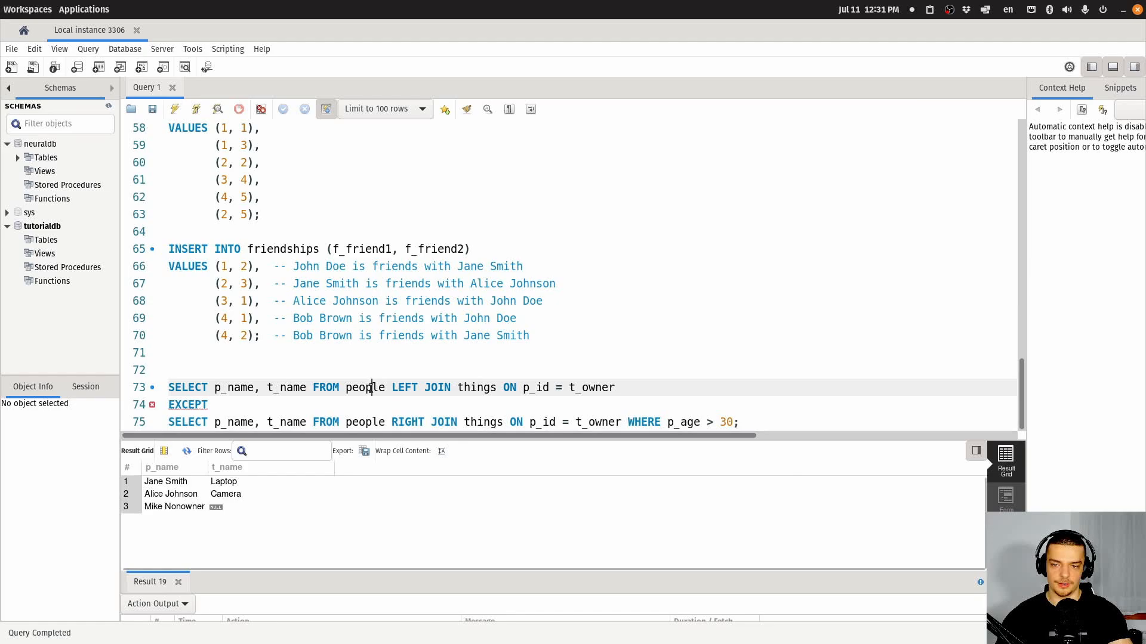
click(179, 494)
click(188, 403)
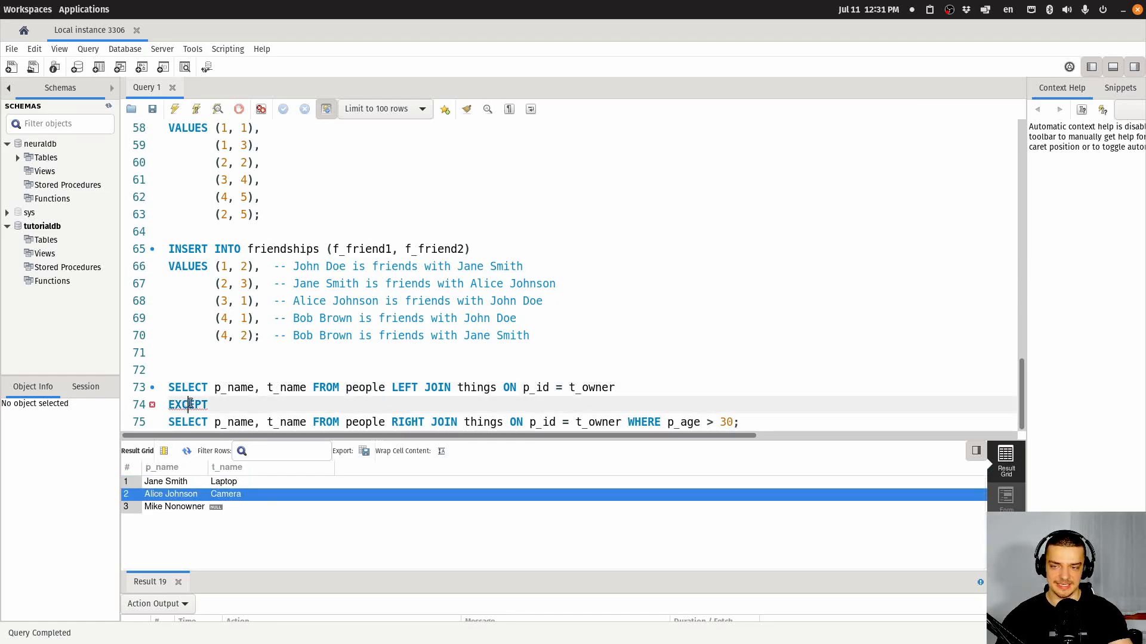
key(Down)
key(Up)
key(Up)
key(Down)
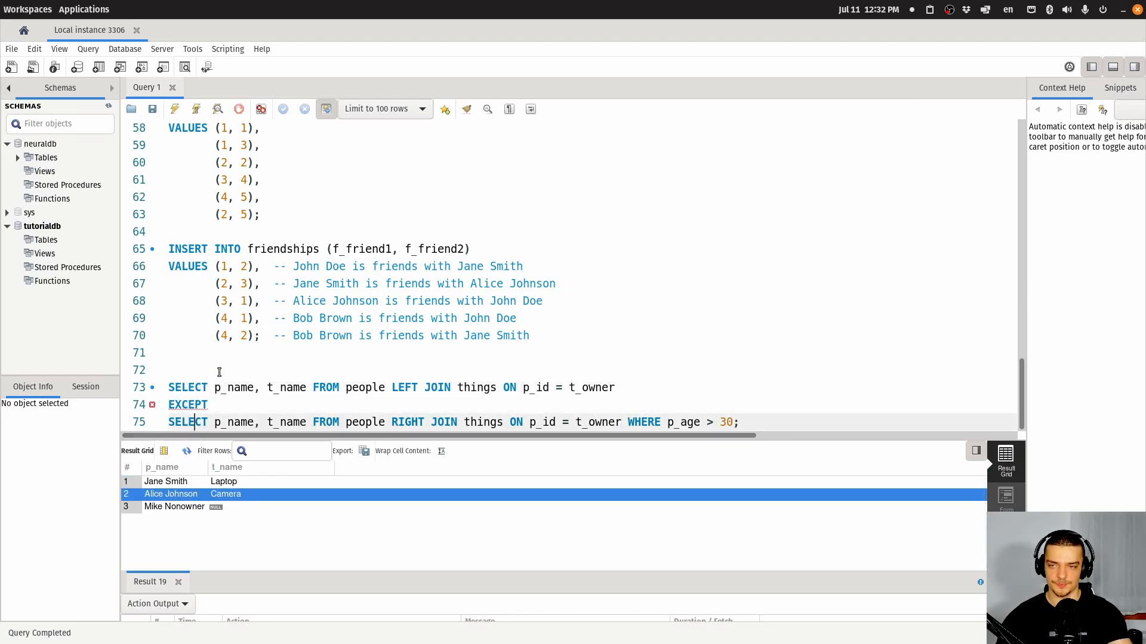
click(217, 372)
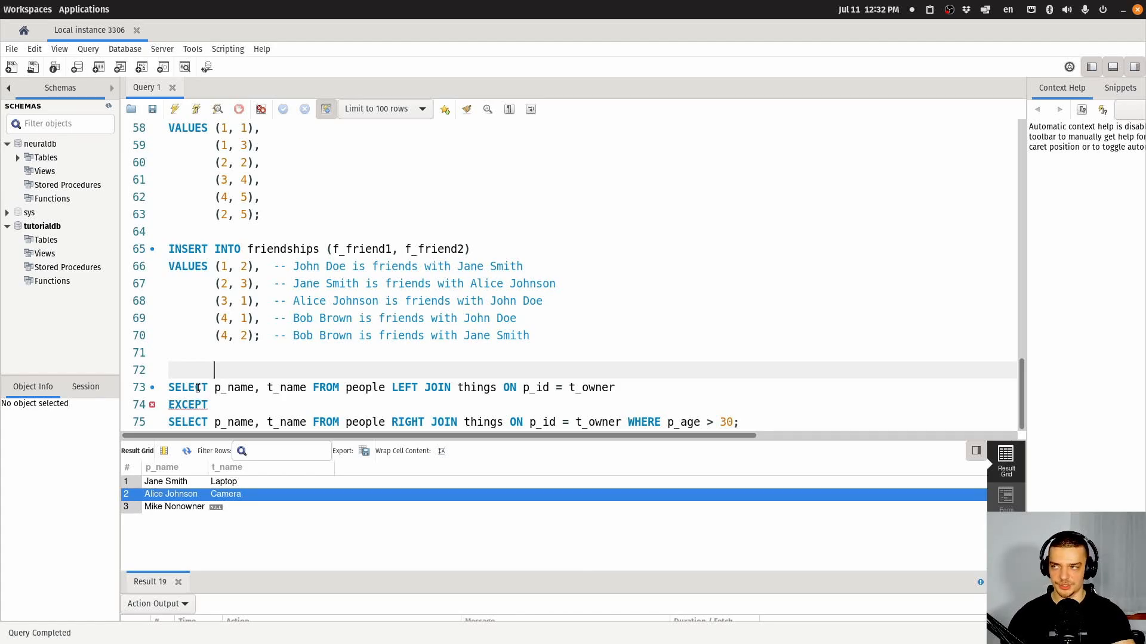